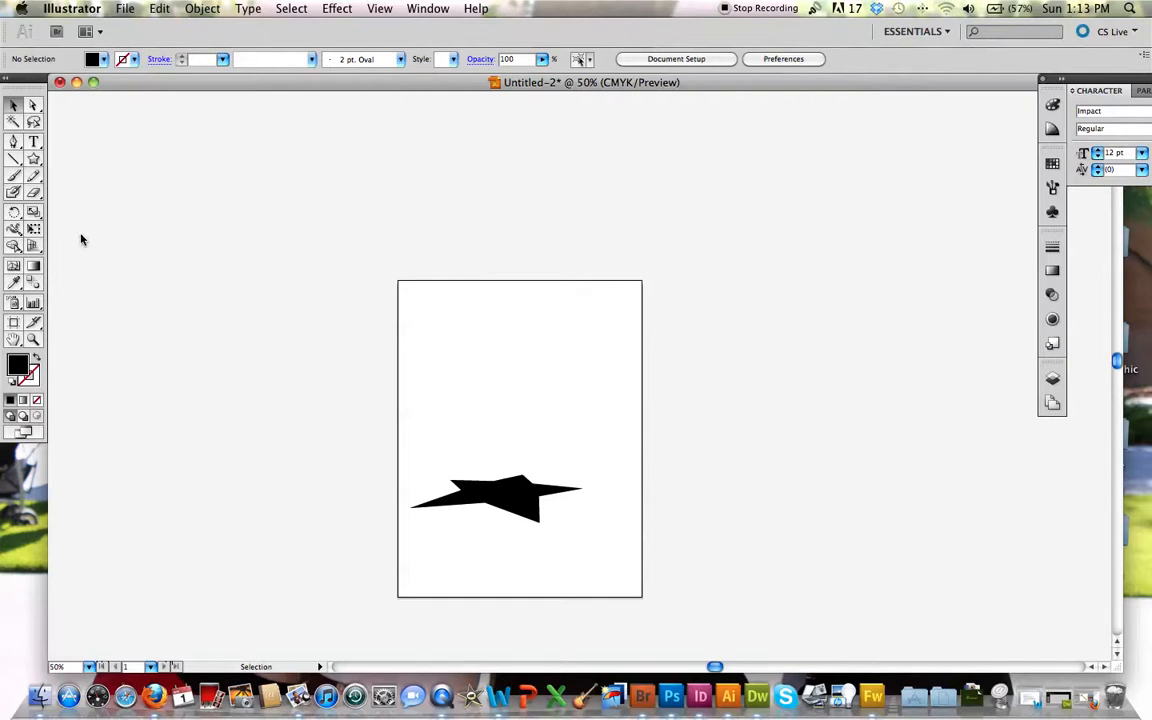
Step: Draw a rectangle about 2.86 in wide and 2.61 in high in the artboard's upper-right area, above the star
scroll(514, 506, left, 5)
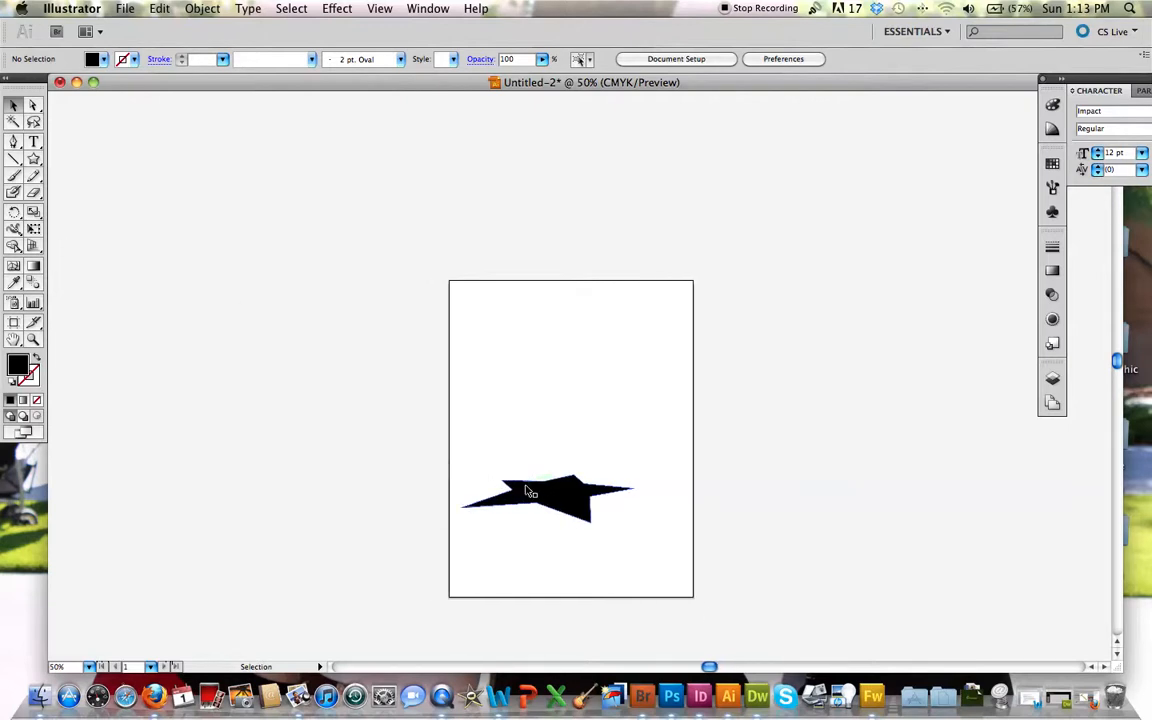
scroll(537, 487, right, 10)
scroll(532, 483, left, 3)
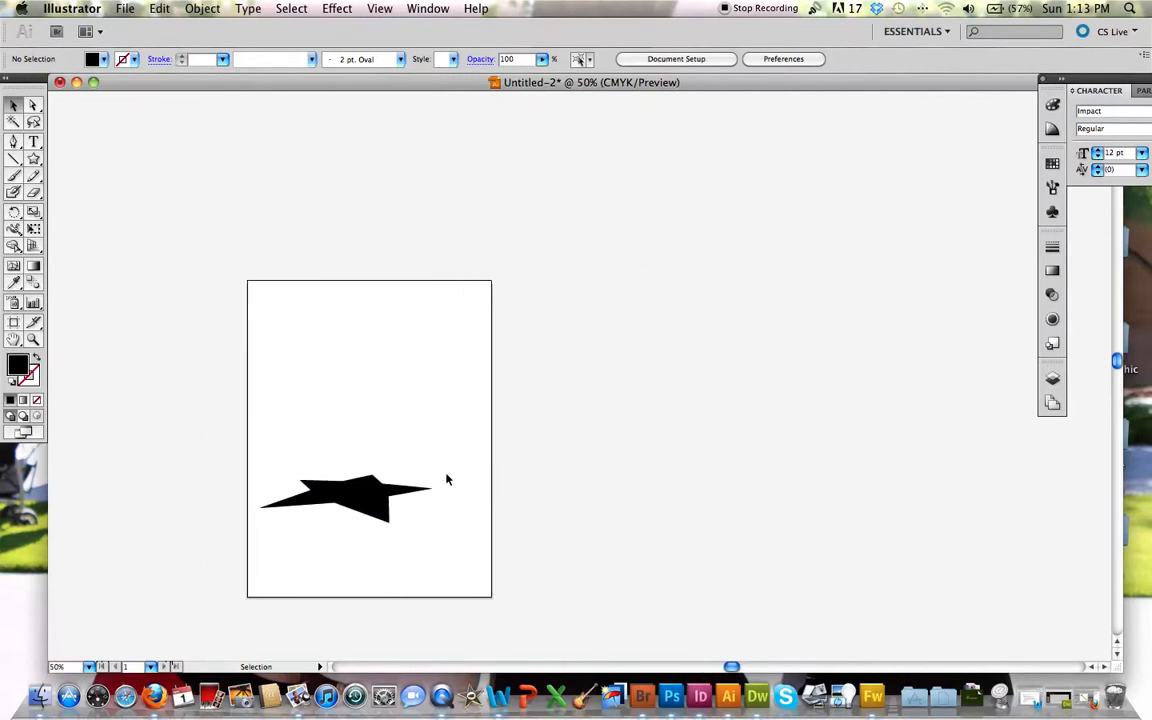
click(36, 159)
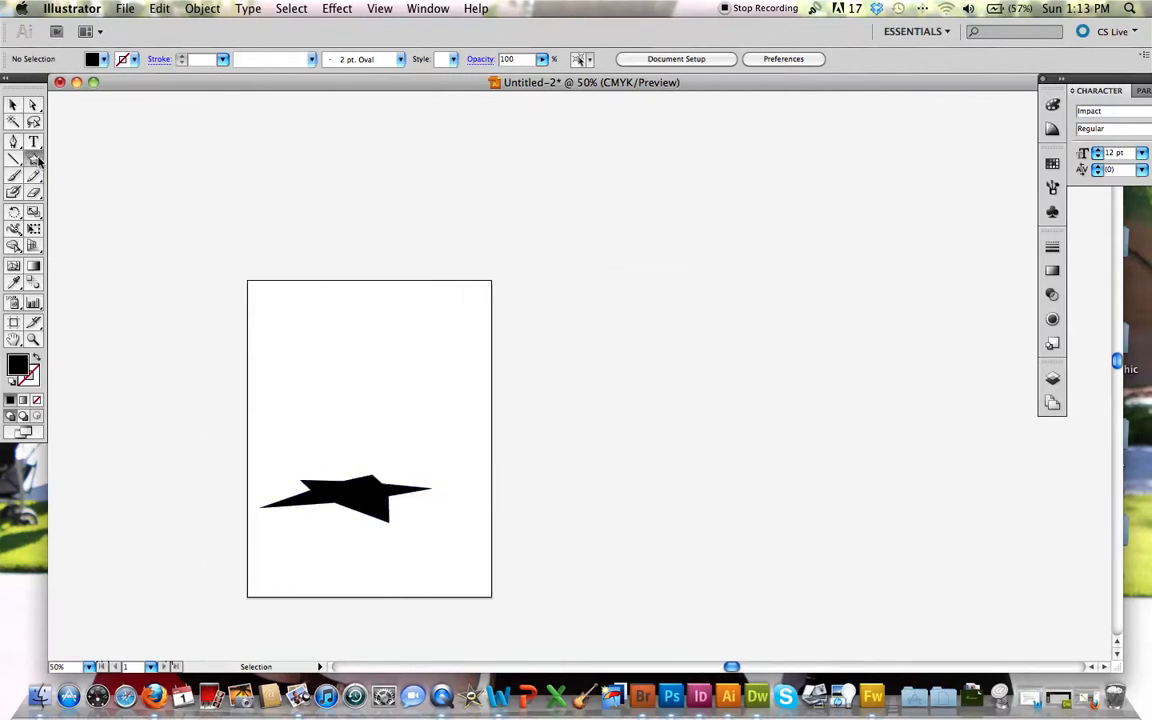
drag(38, 160, 62, 161)
drag(386, 303, 469, 378)
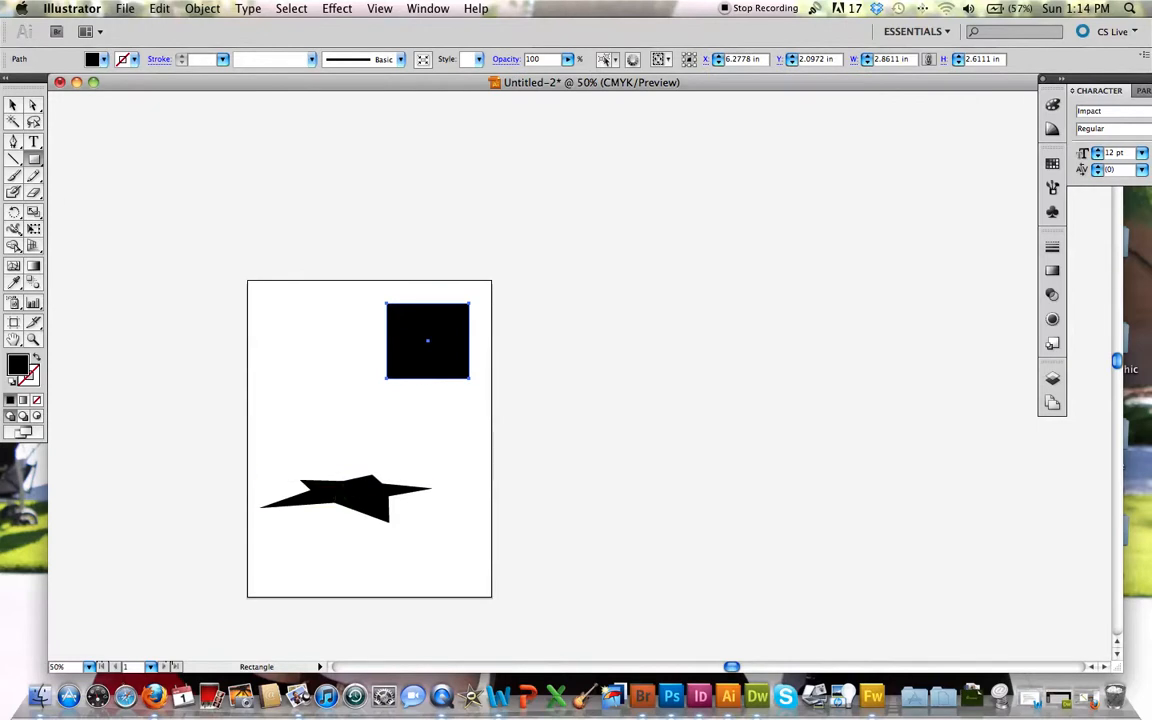
Step: Fill the new rectangle with the CMYK Red swatch
click(12, 104)
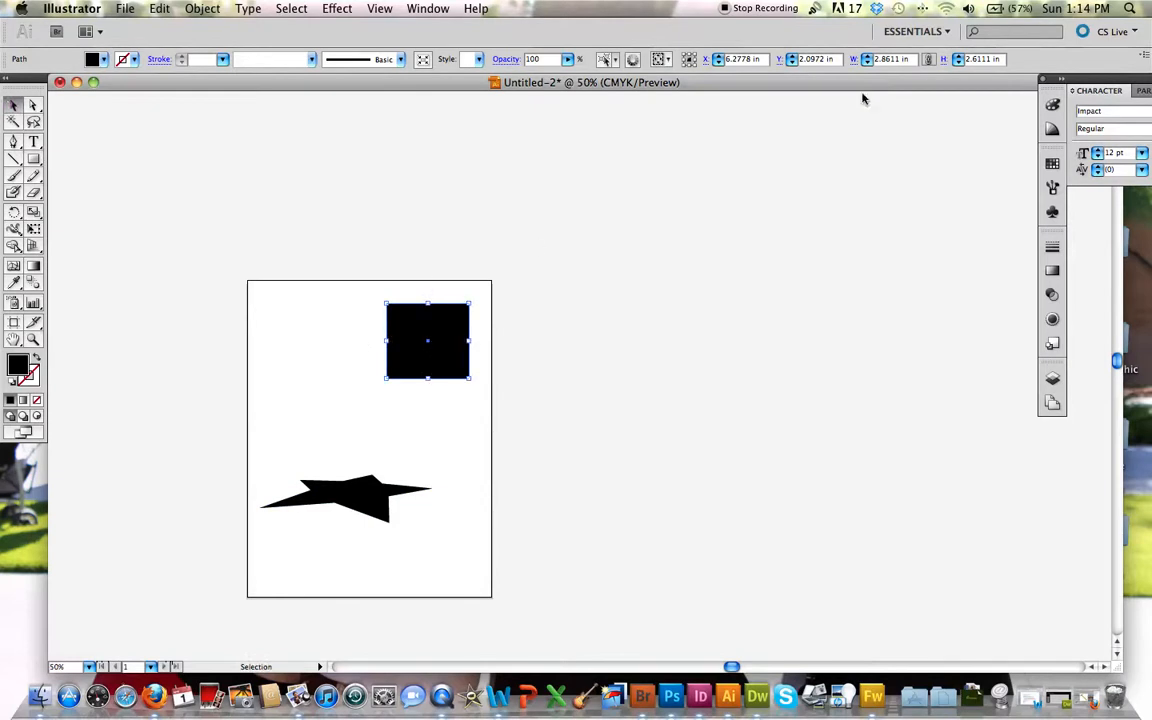
click(1052, 163)
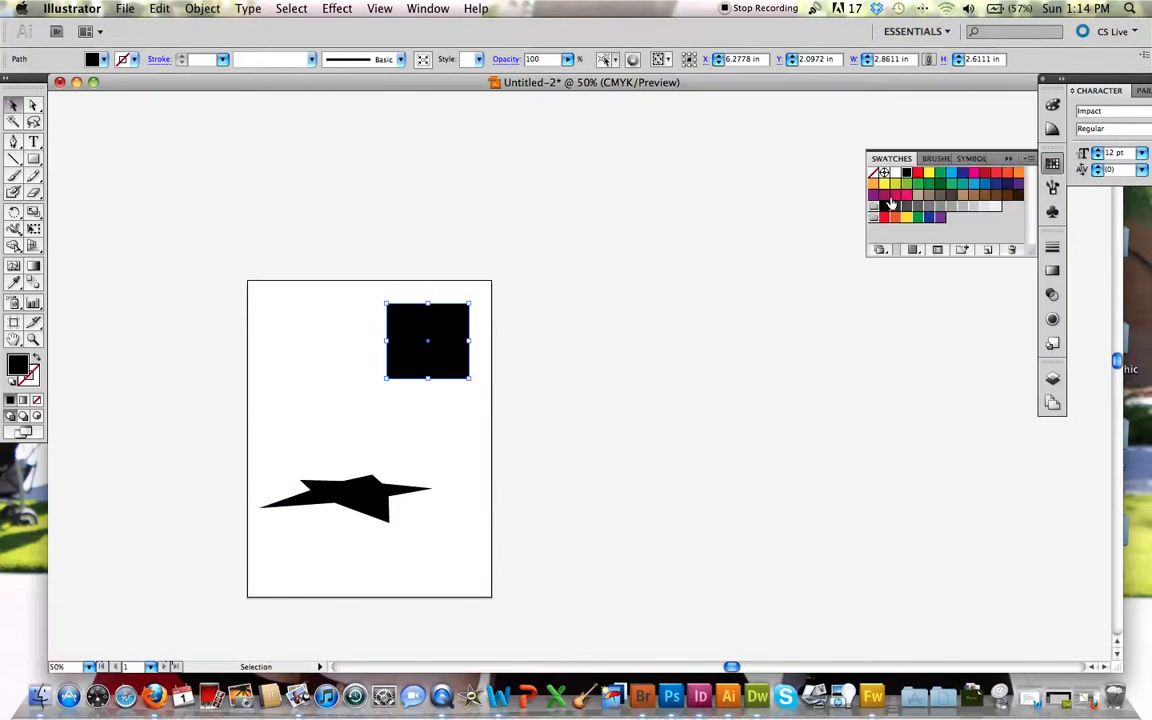
click(917, 173)
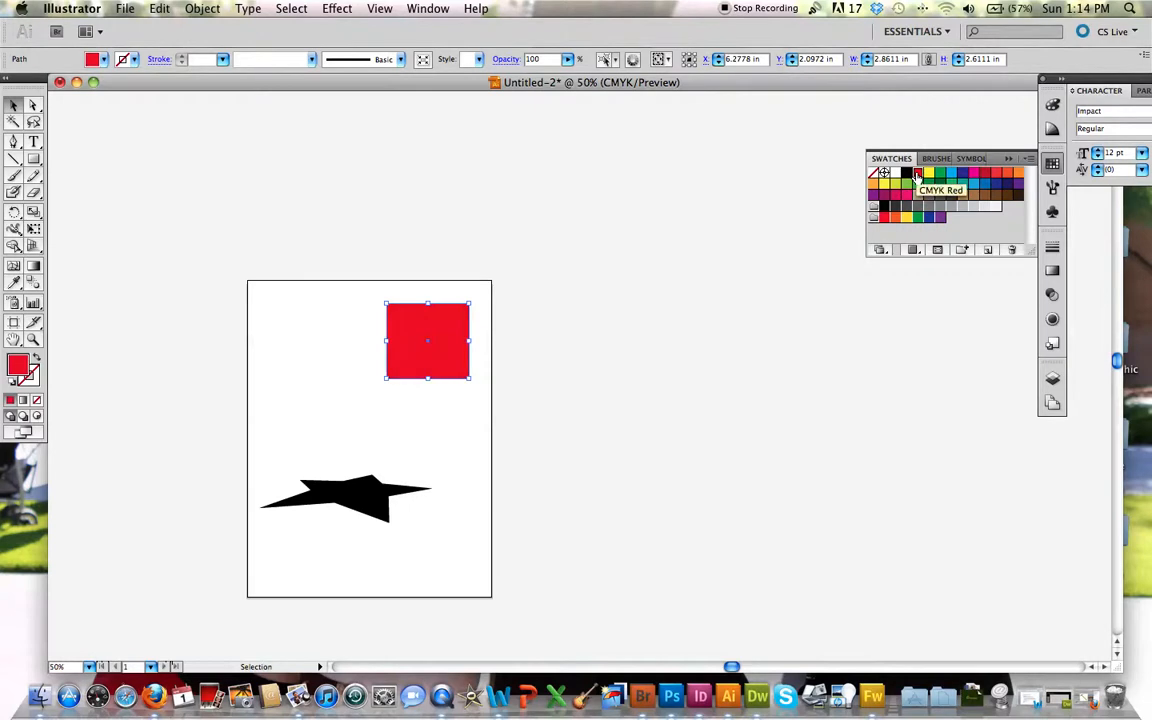
Step: Give the red rectangle a blue stroke with a weight of 9 pt
click(1052, 104)
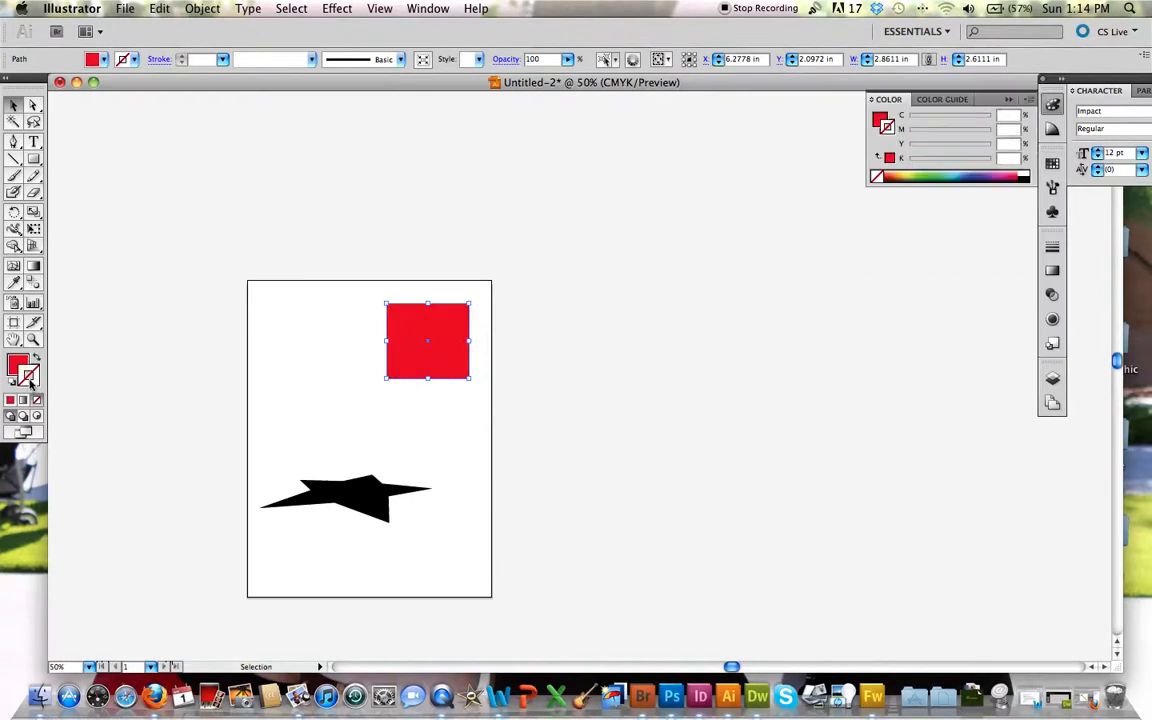
click(980, 176)
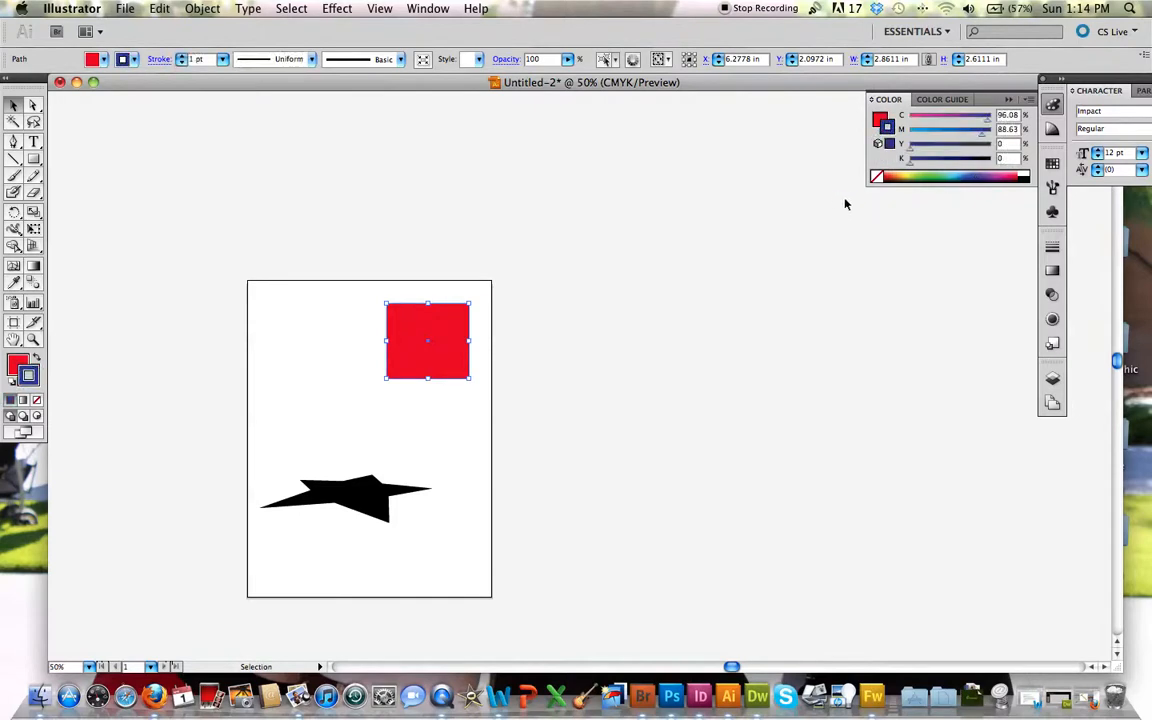
click(1052, 246)
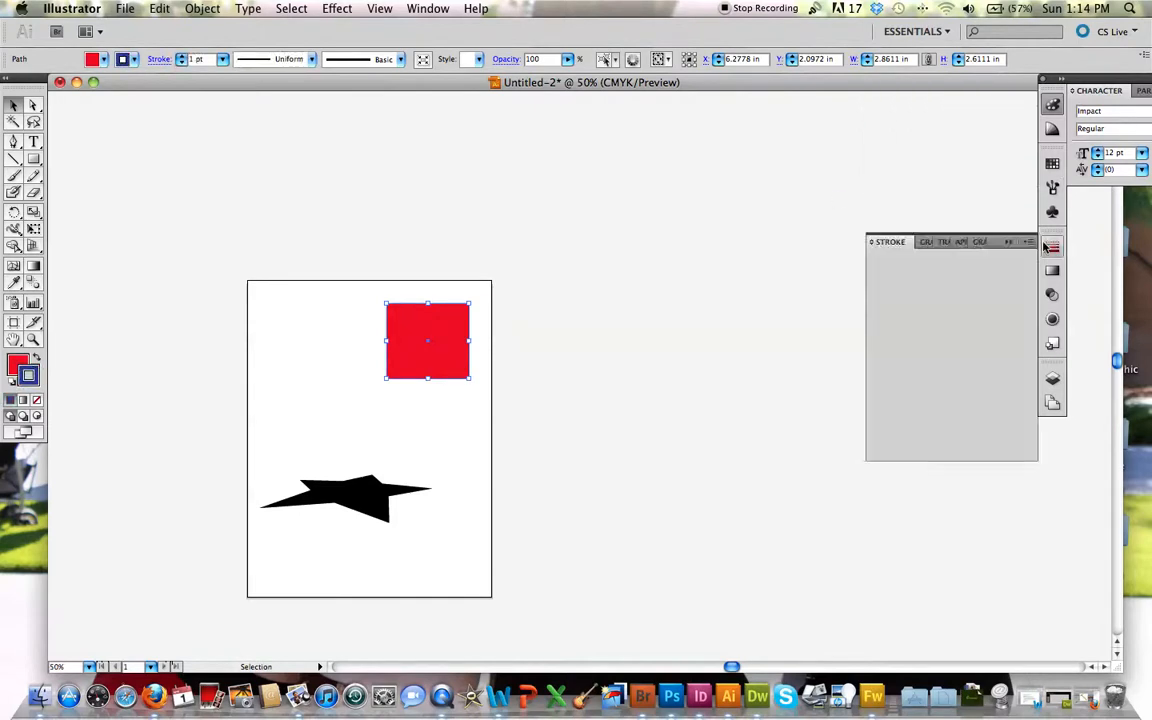
click(923, 258)
click(923, 258)
click(923, 258)
click(923, 258)
click(923, 258)
click(923, 258)
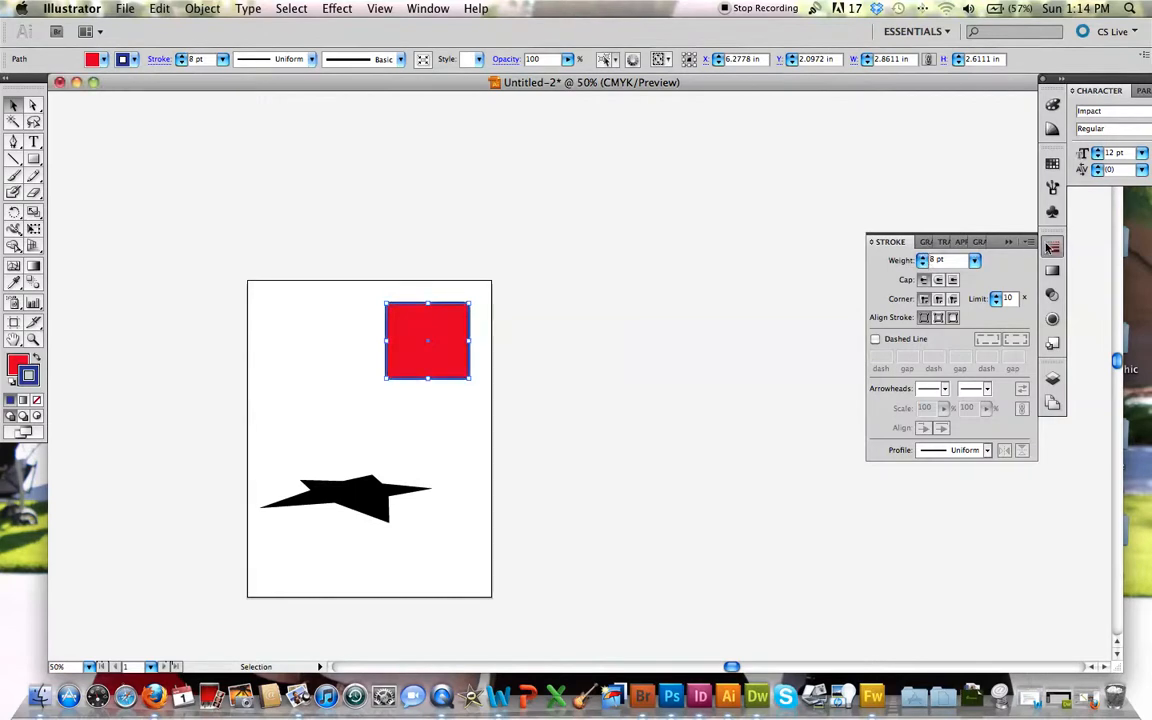
click(923, 258)
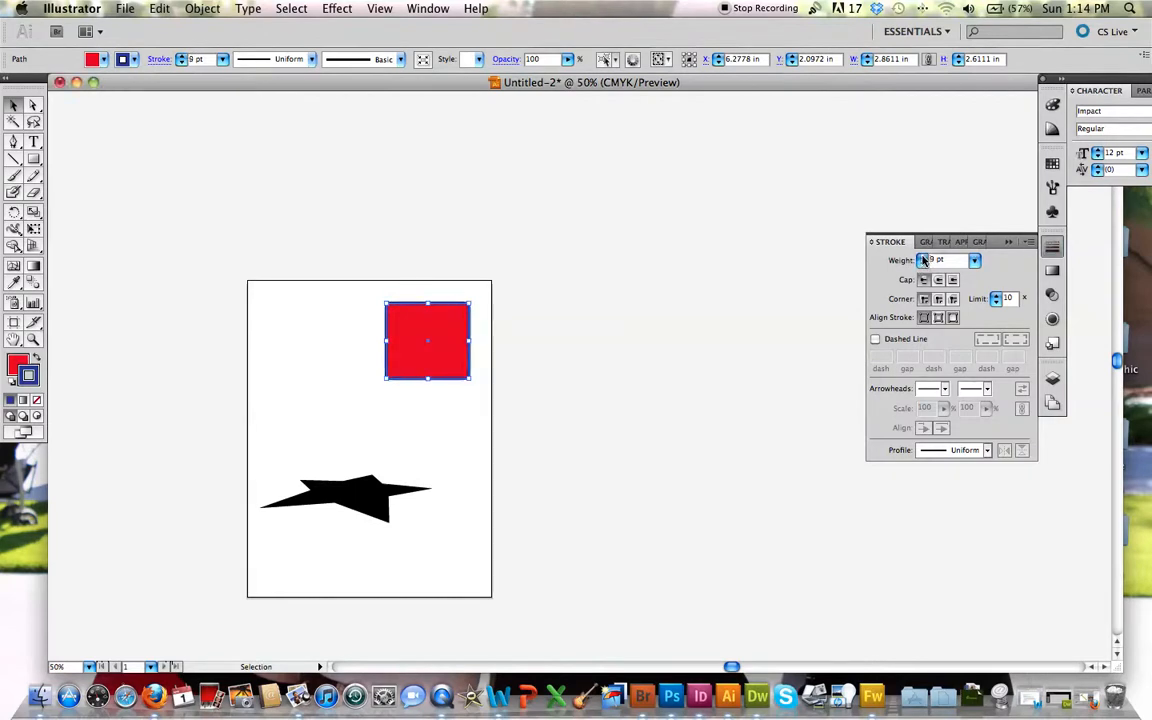
click(850, 292)
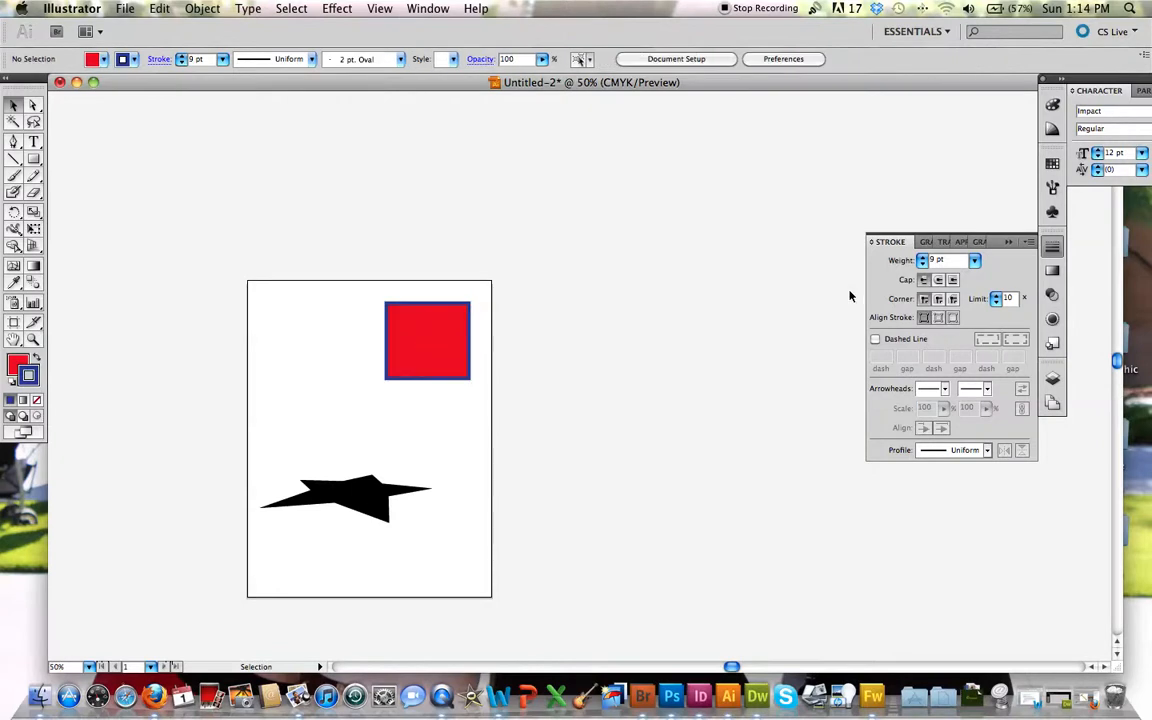
click(1011, 243)
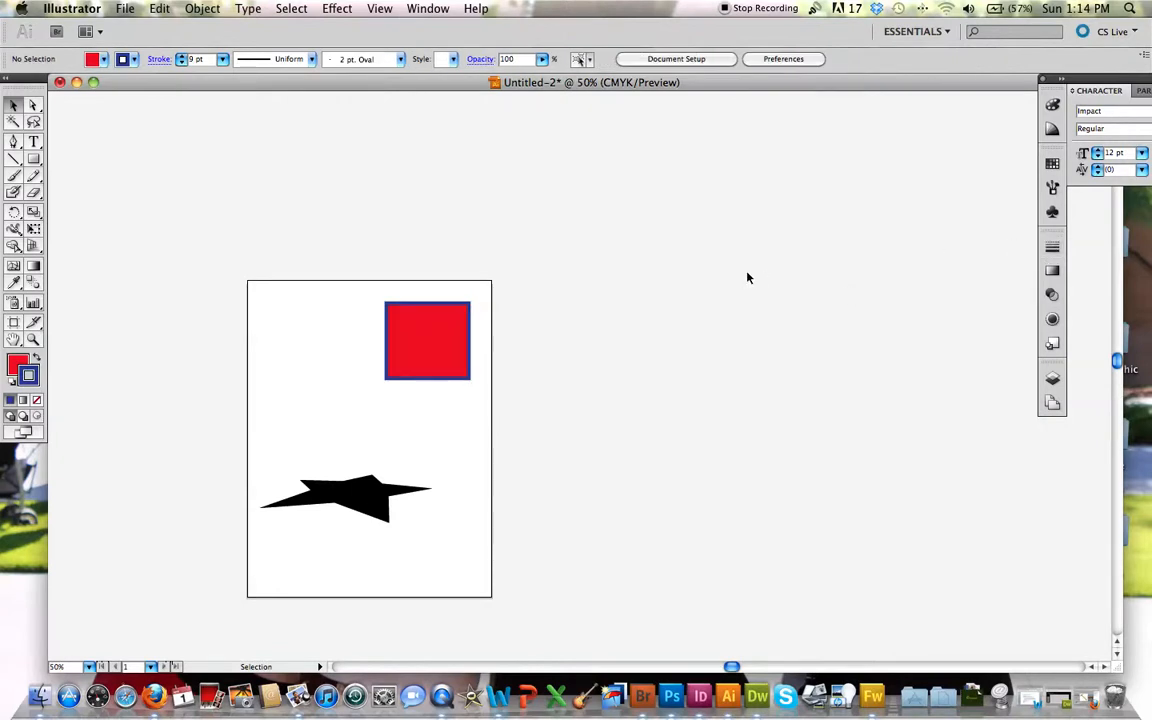
Step: Give the distorted star a green stroke and a dark blue fill
click(295, 497)
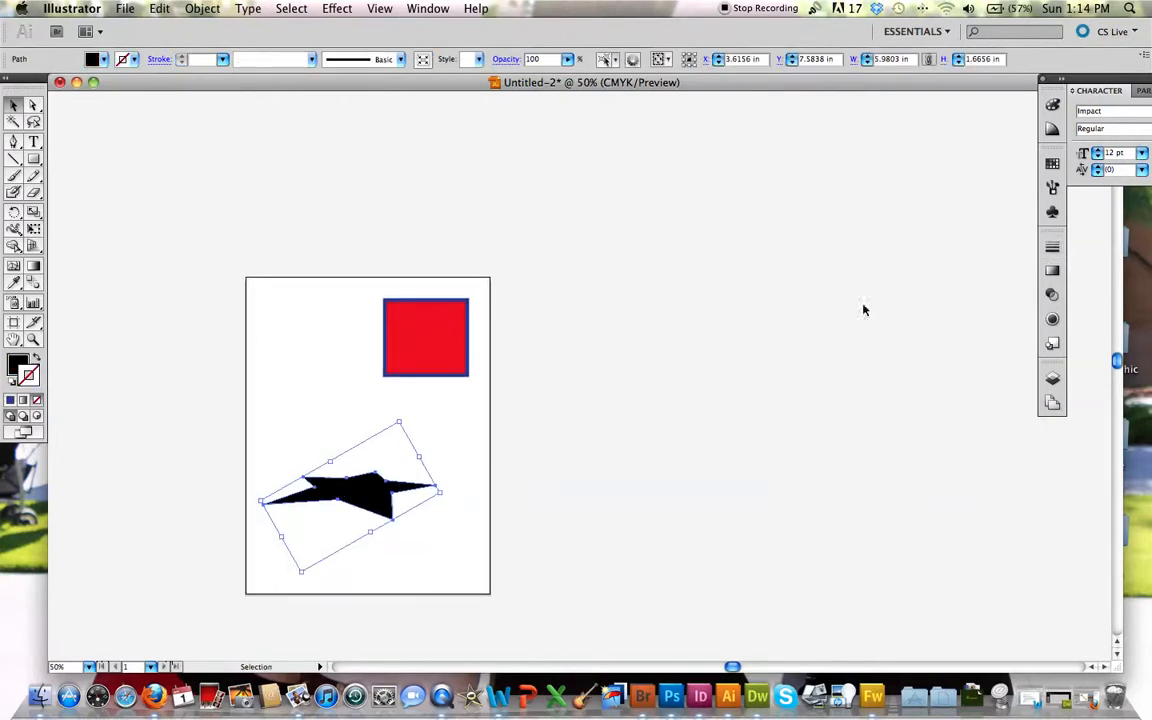
click(1052, 163)
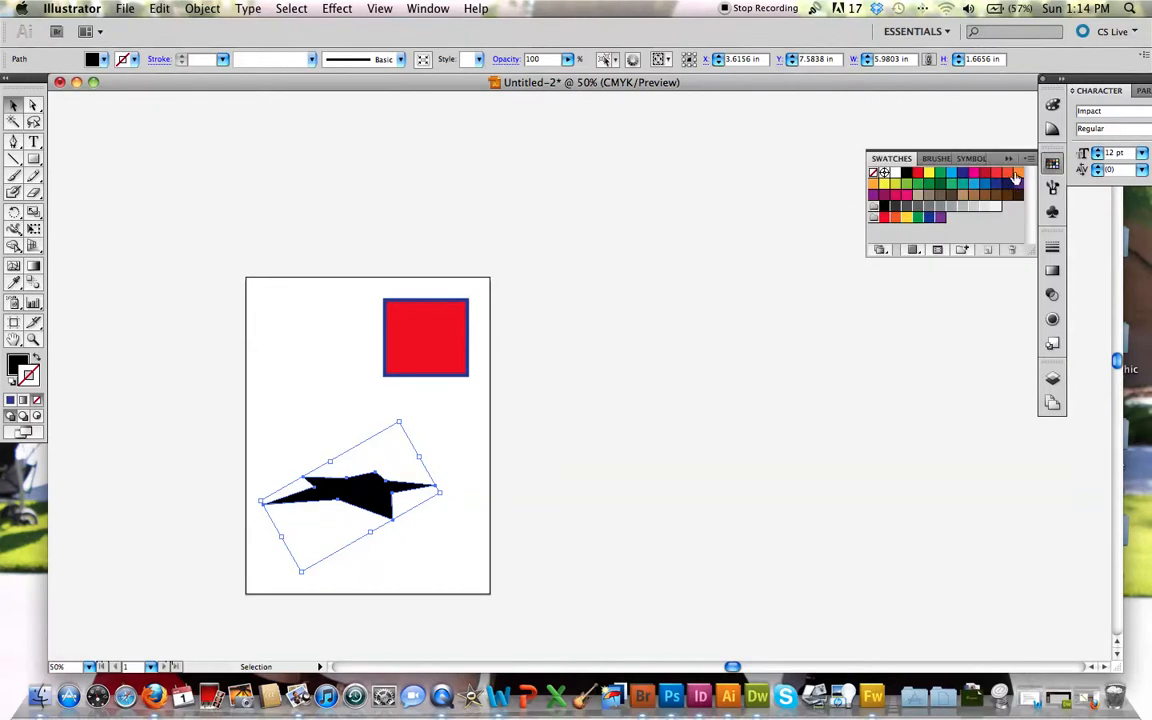
click(1004, 170)
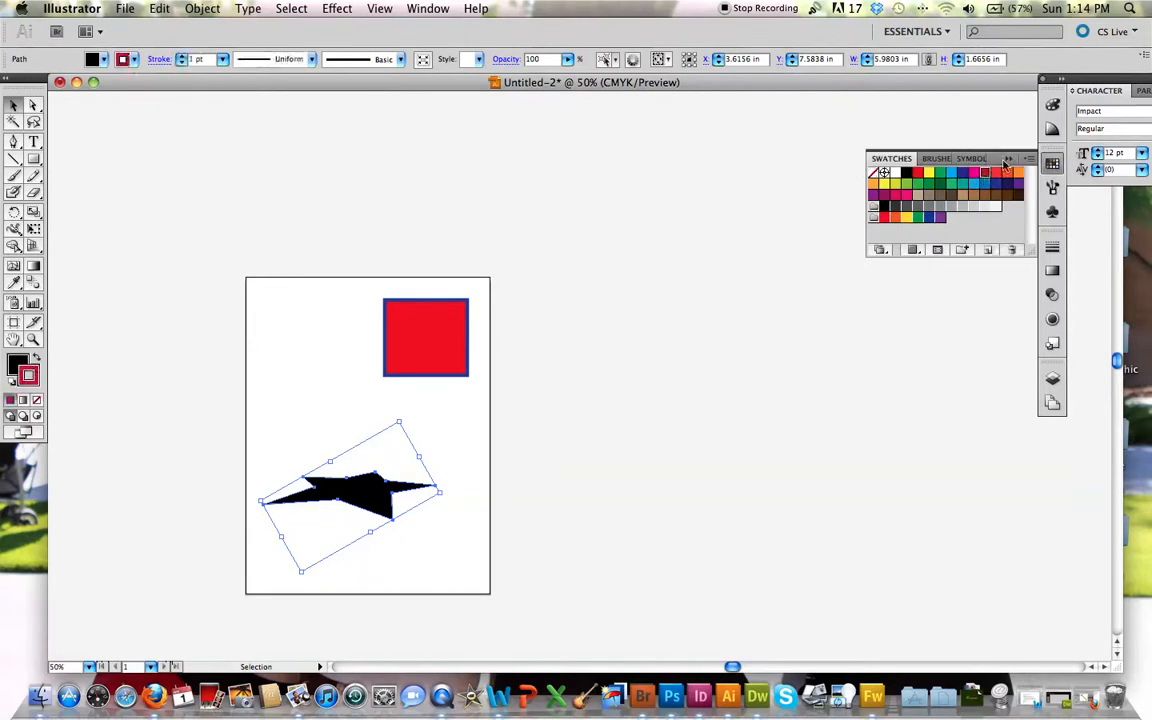
click(1052, 105)
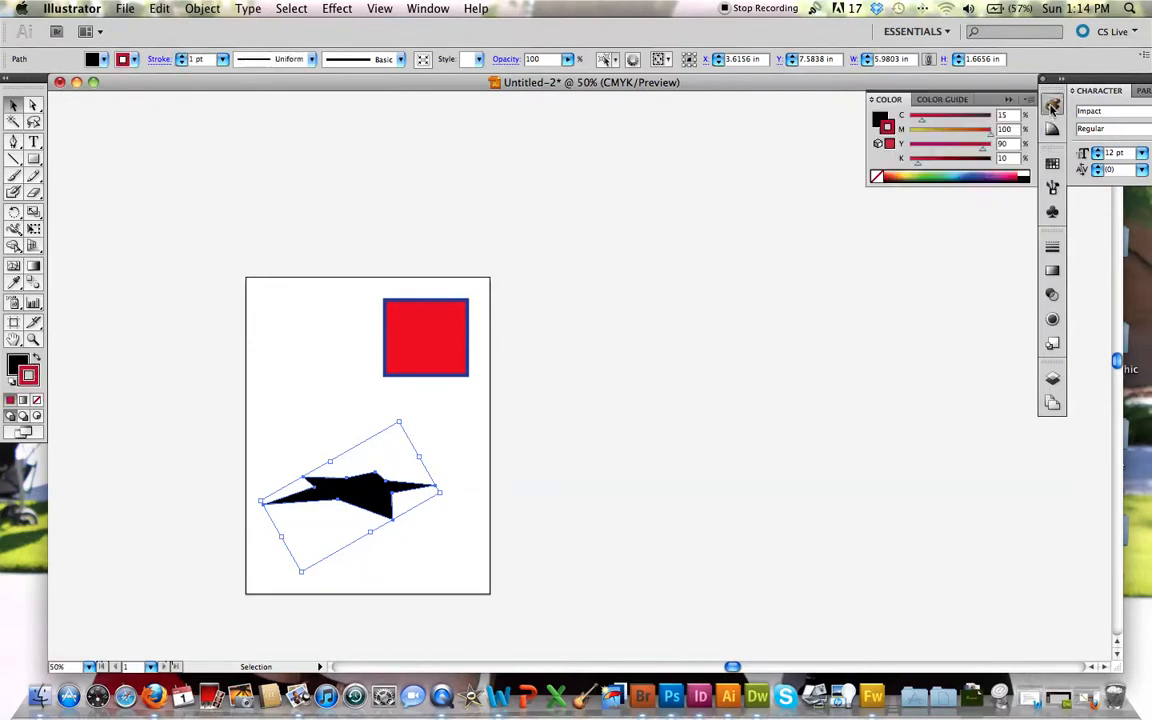
click(926, 175)
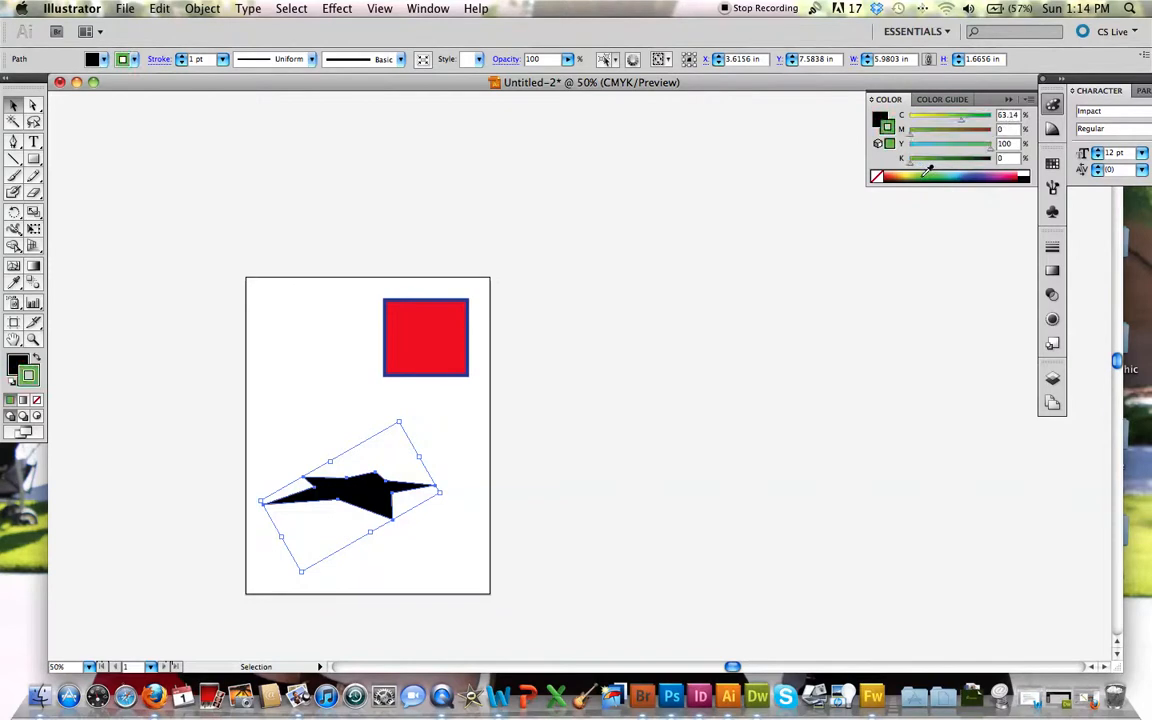
click(13, 362)
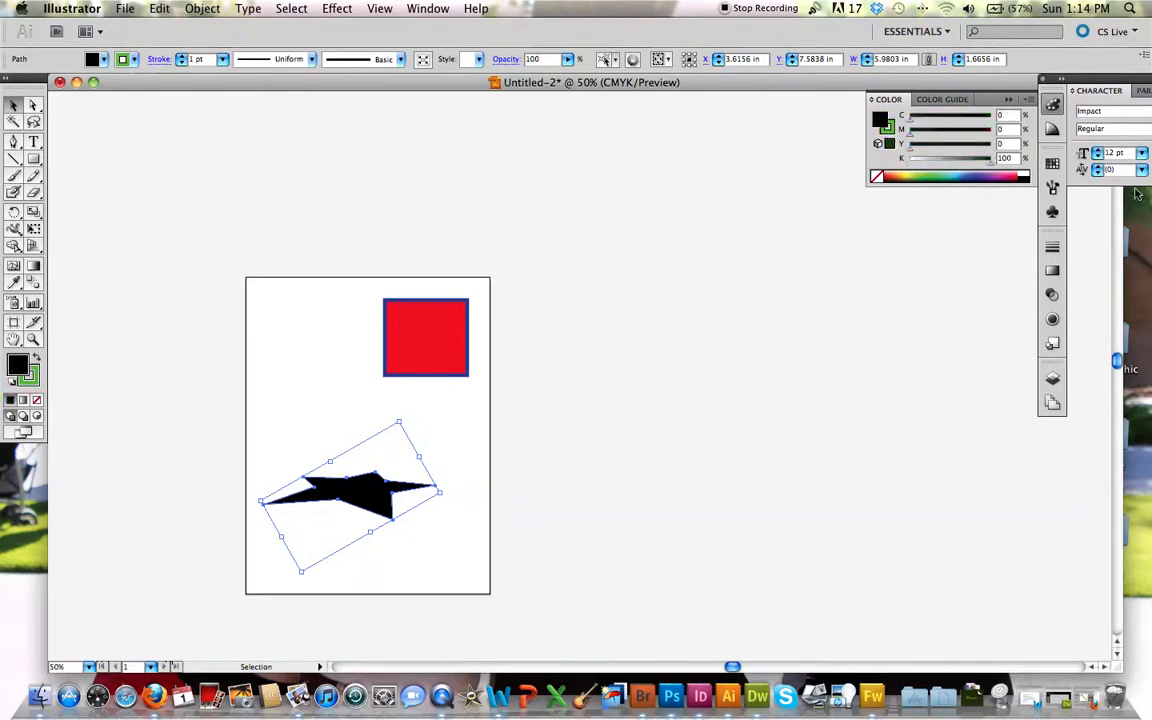
click(979, 175)
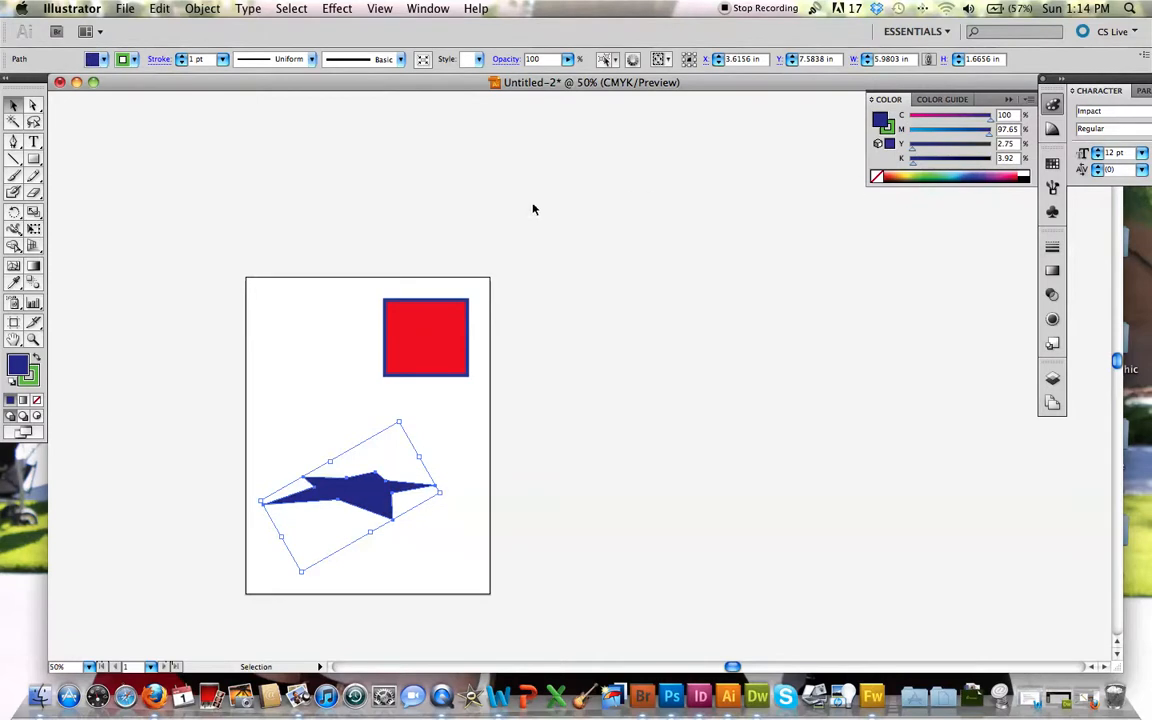
Step: Set the weight of the star's green stroke to 7 pt
click(32, 378)
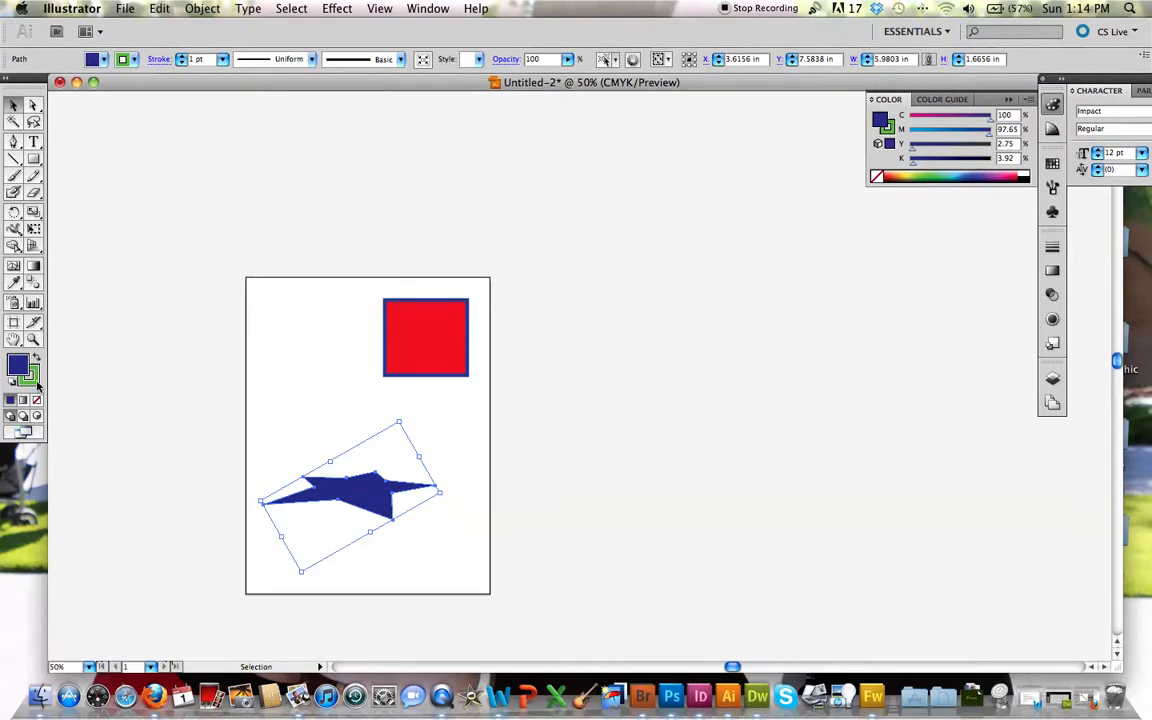
click(1052, 246)
click(922, 257)
click(922, 257)
click(922, 257)
click(922, 257)
click(922, 257)
click(922, 257)
click(714, 332)
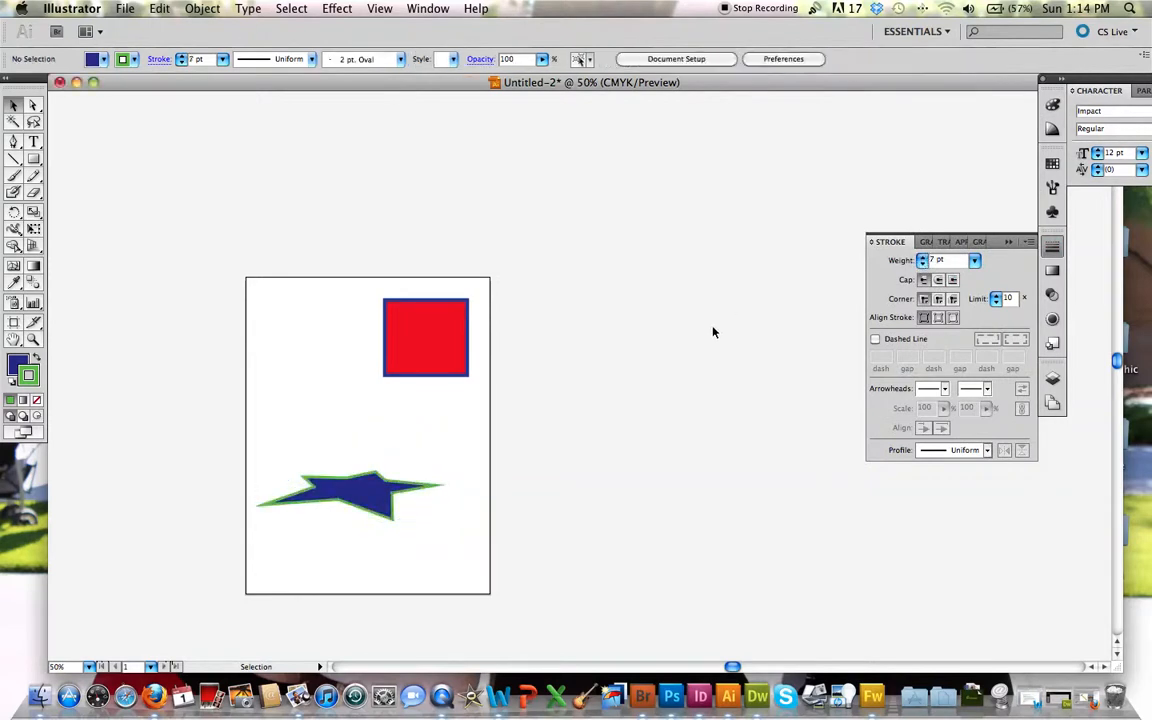
Step: Blend the rectangle with the star using the Blend tool, from the rectangle's upper-left corner to the star's left tip
click(32, 283)
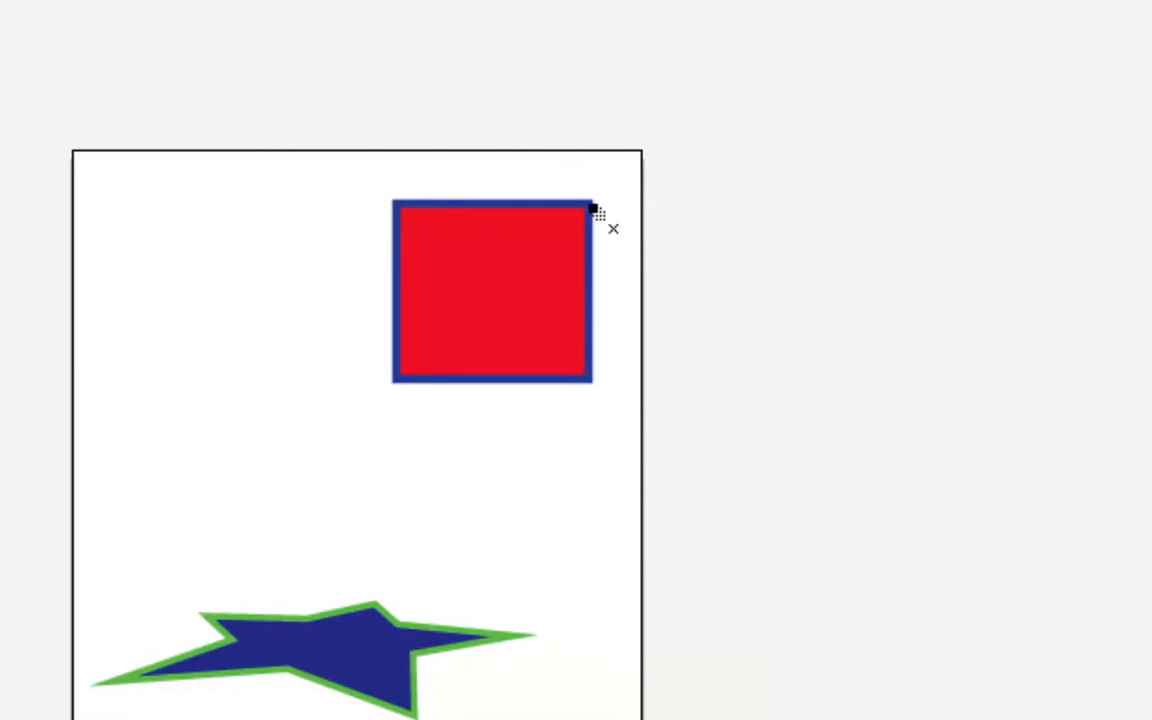
click(397, 204)
click(117, 681)
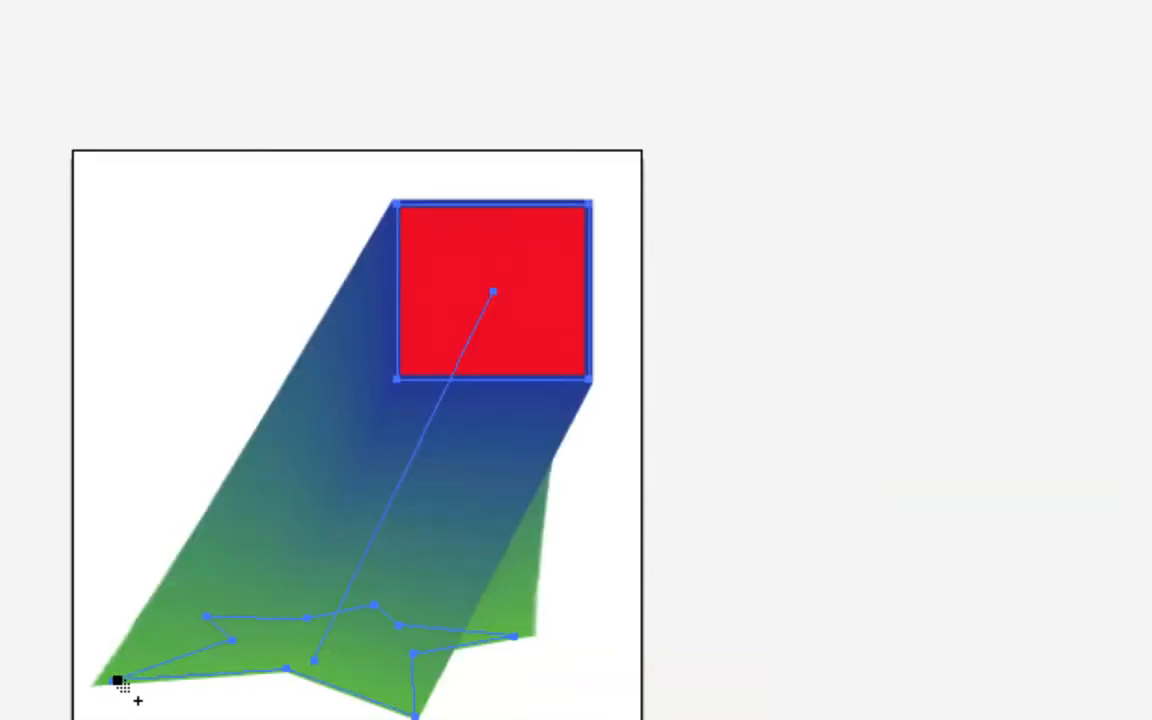
scroll(117, 681, down, 1)
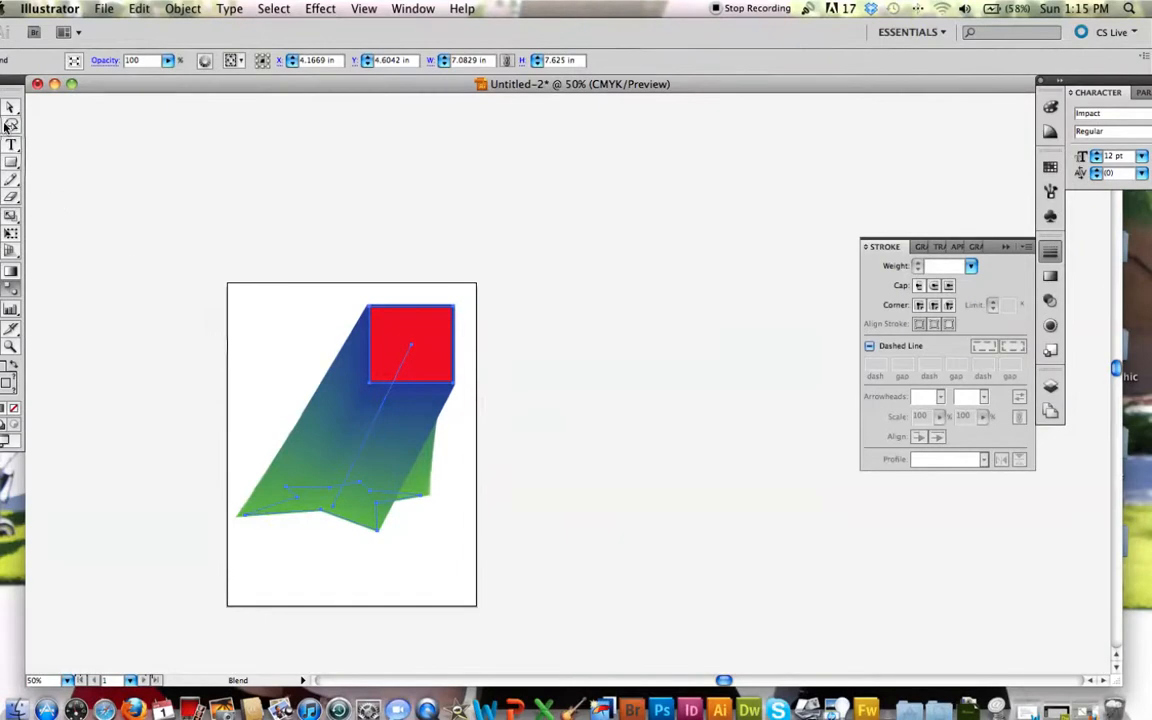
click(13, 103)
click(288, 242)
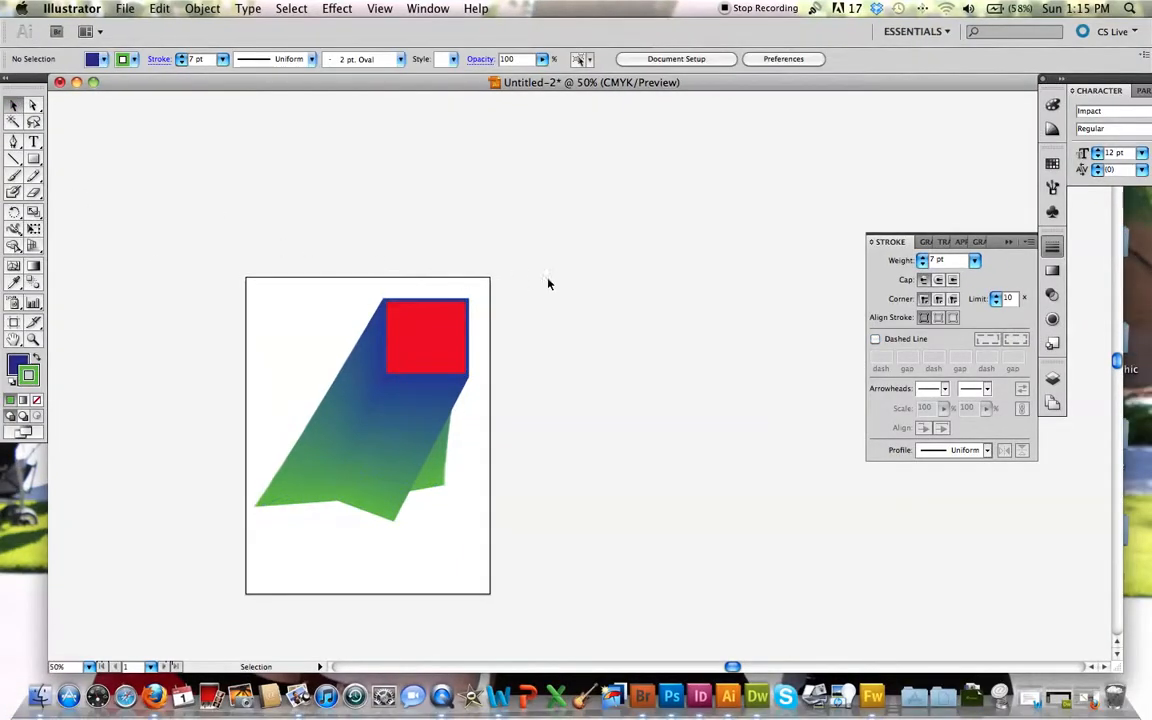
Step: Undo the smooth color blend between the rectangle and the star
click(419, 360)
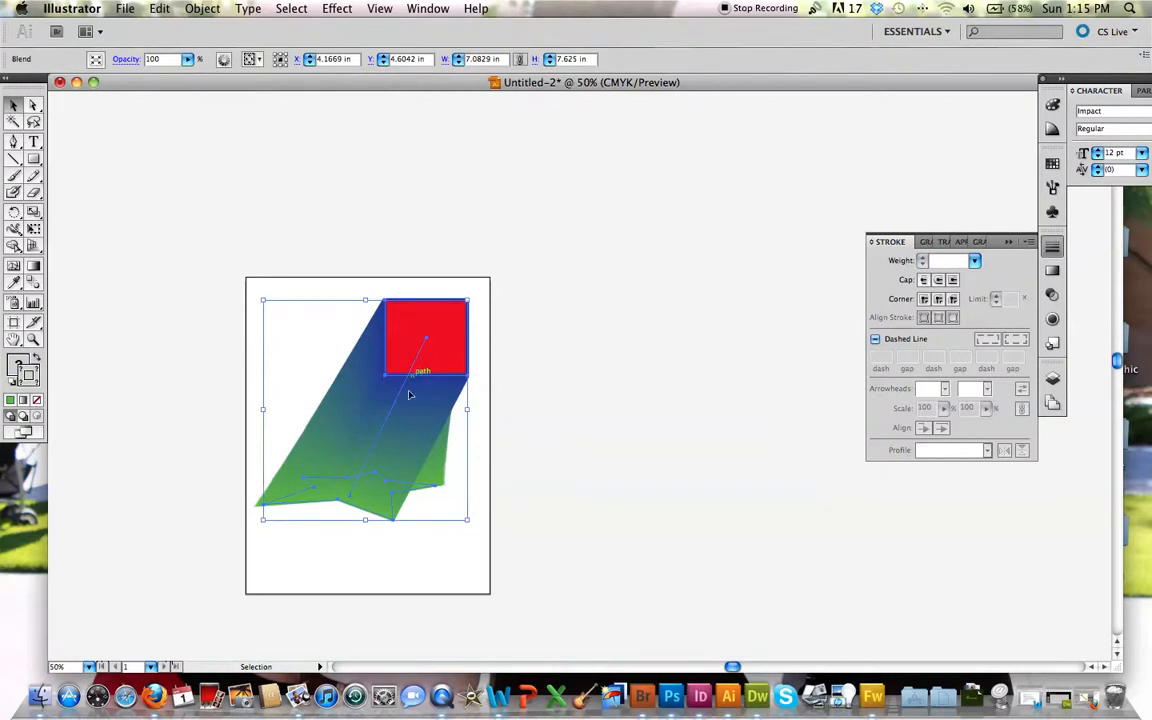
click(624, 483)
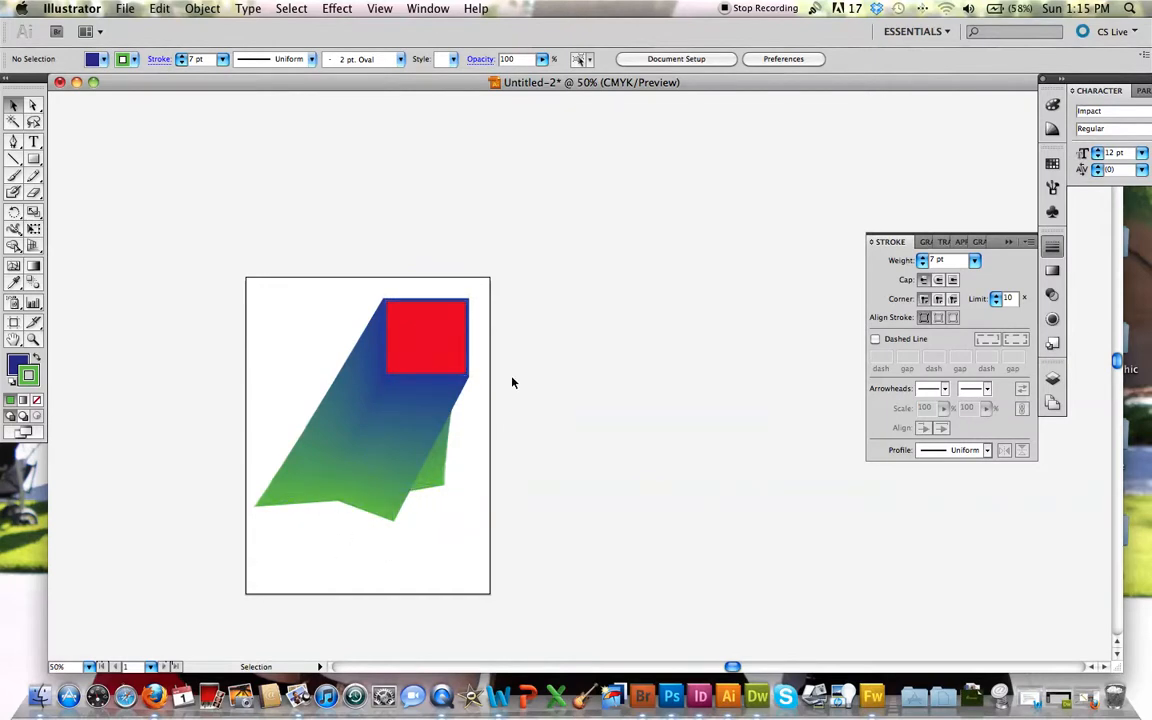
click(391, 367)
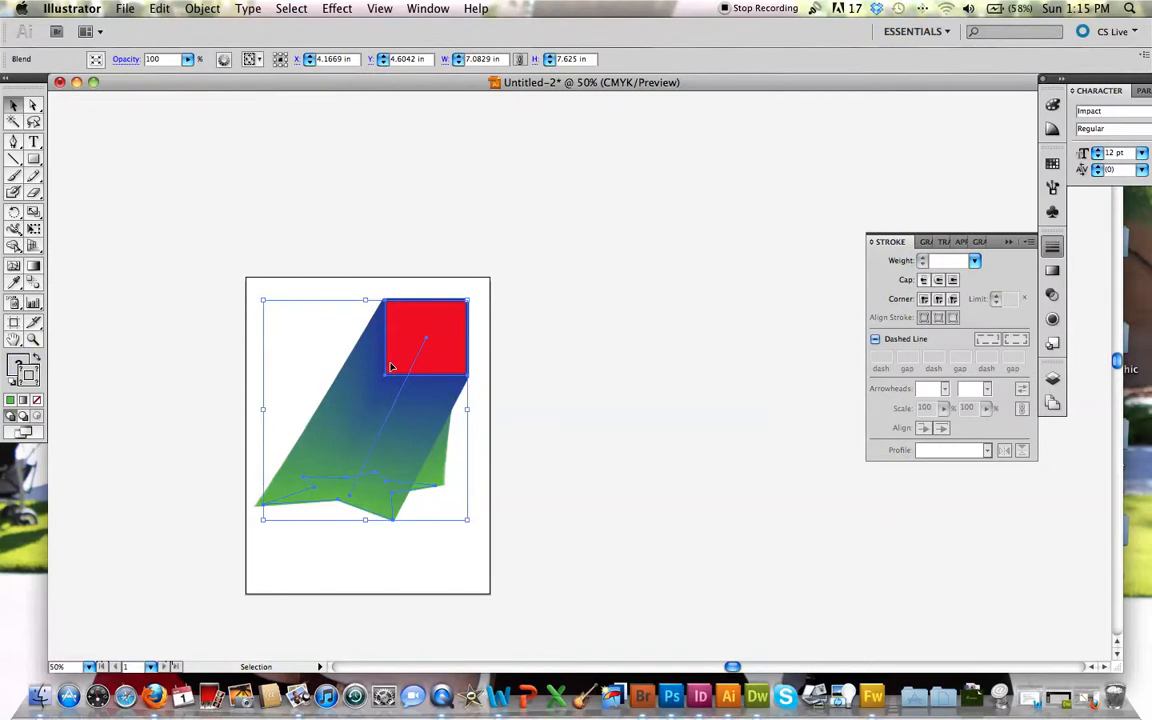
key(super+z)
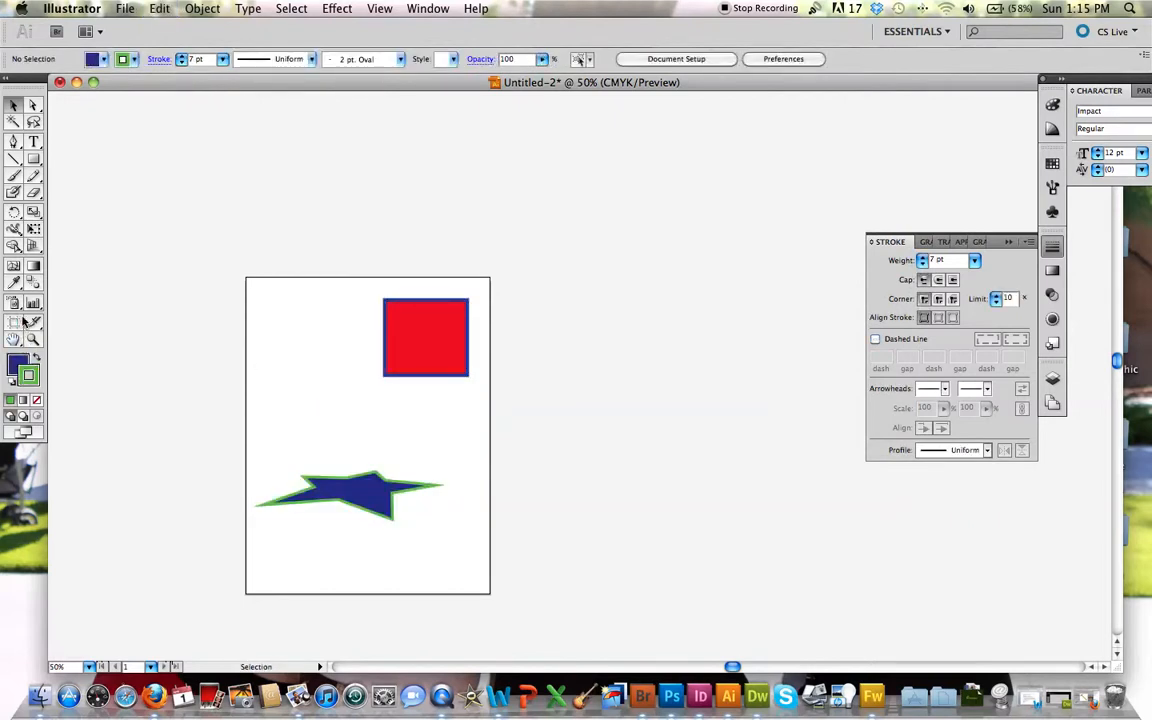
Step: Set the Blend tool's spacing to Specified Steps with a value of 17
double_click(33, 284)
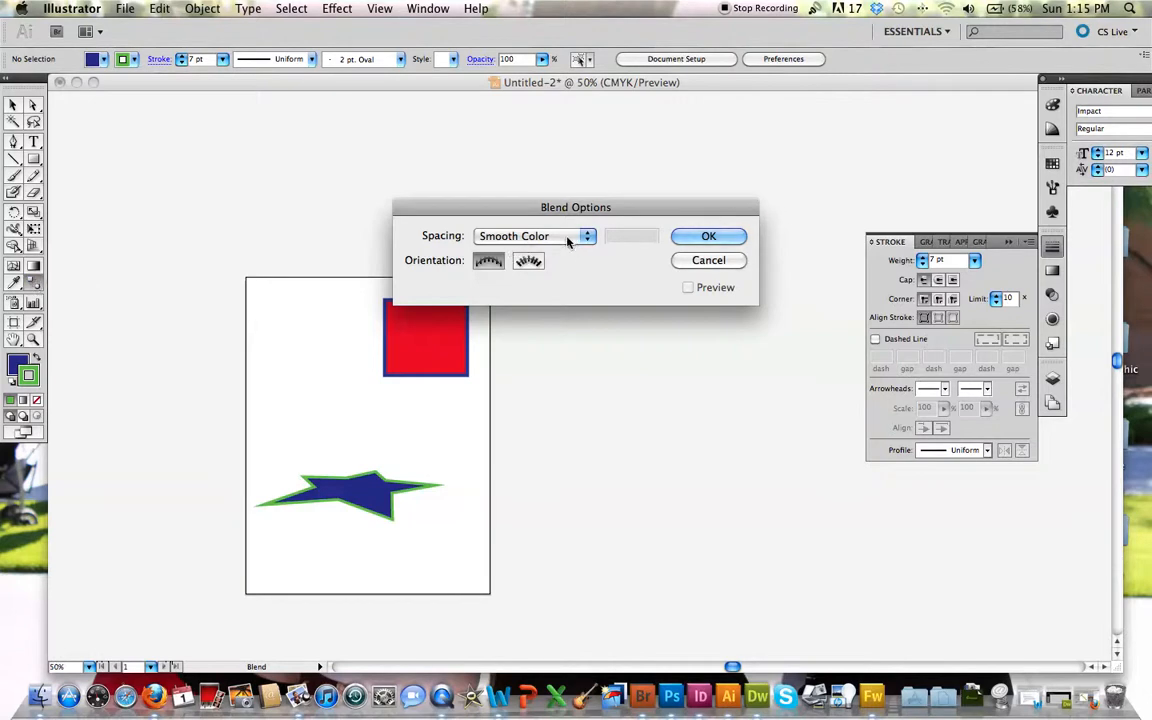
click(733, 261)
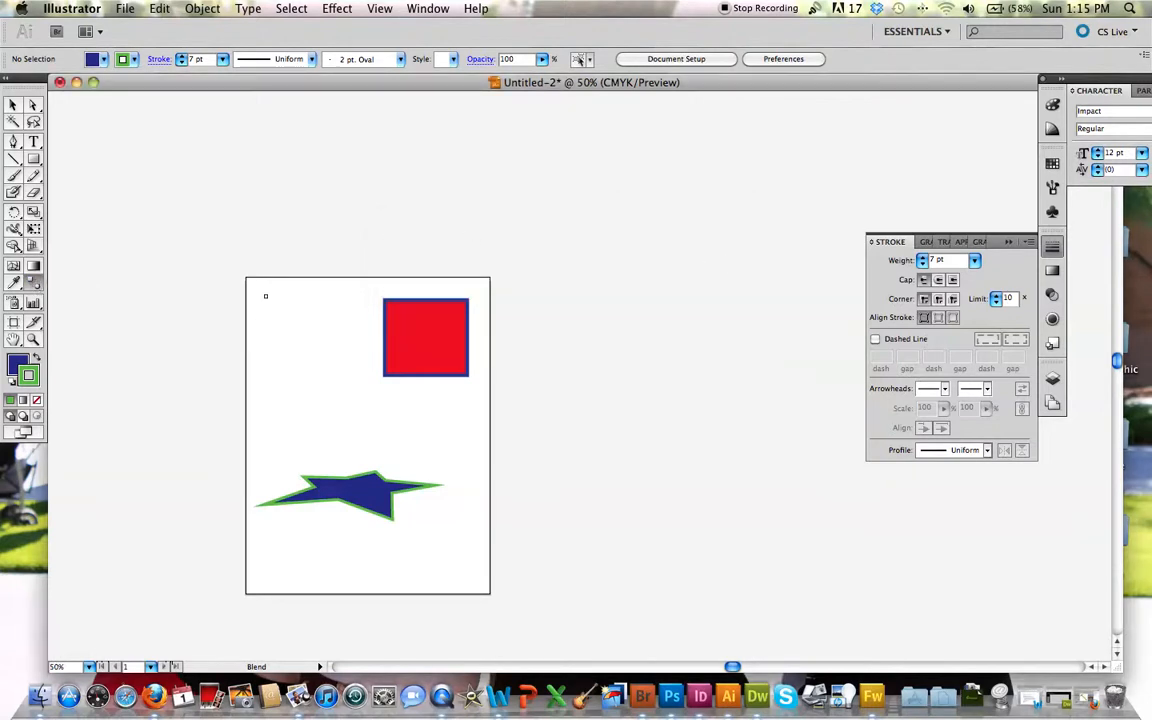
double_click(33, 282)
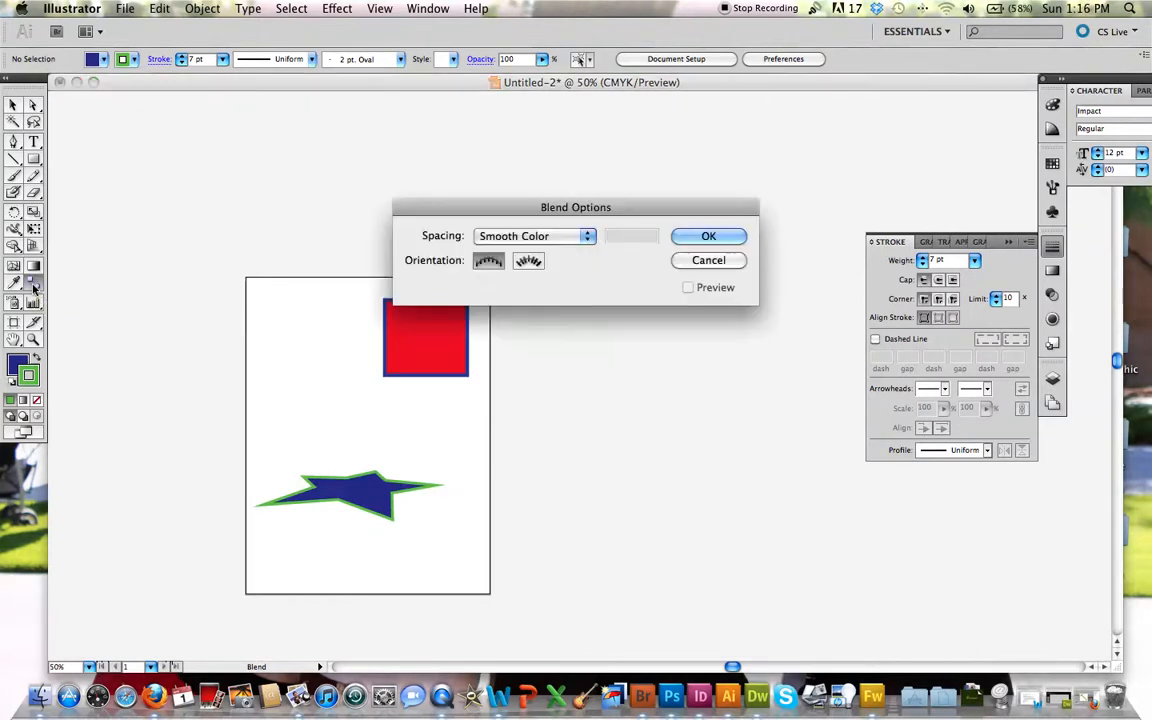
click(585, 236)
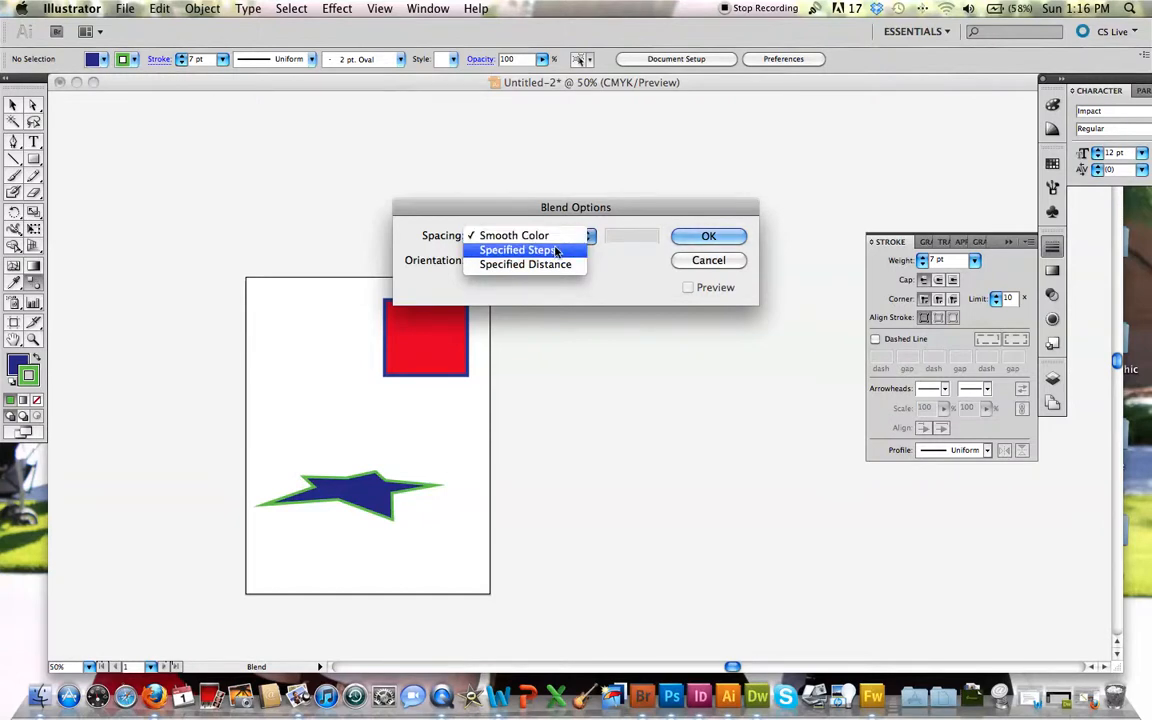
click(556, 251)
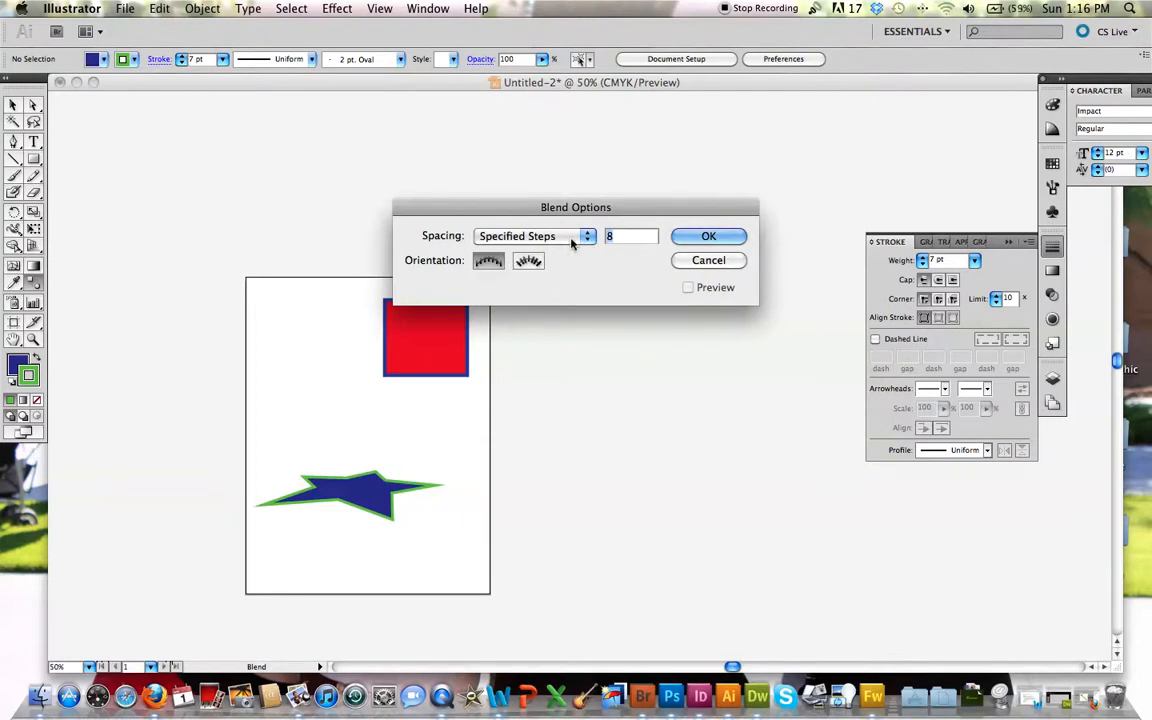
double_click(613, 238)
text(17)
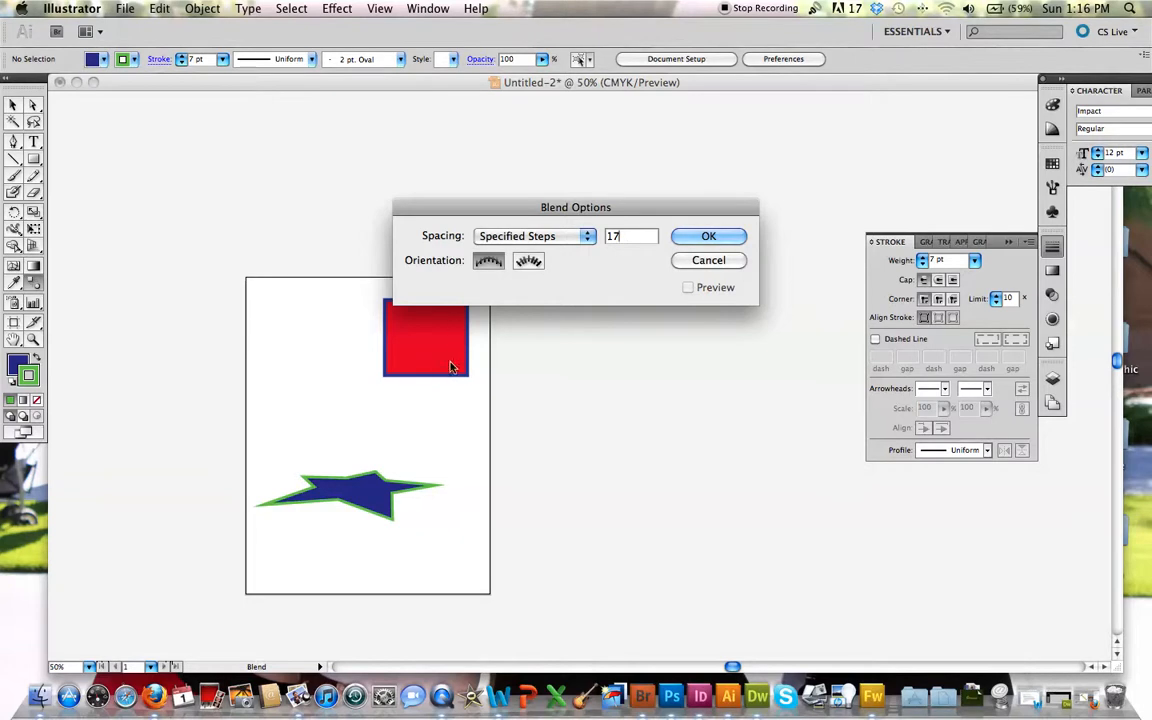
click(719, 237)
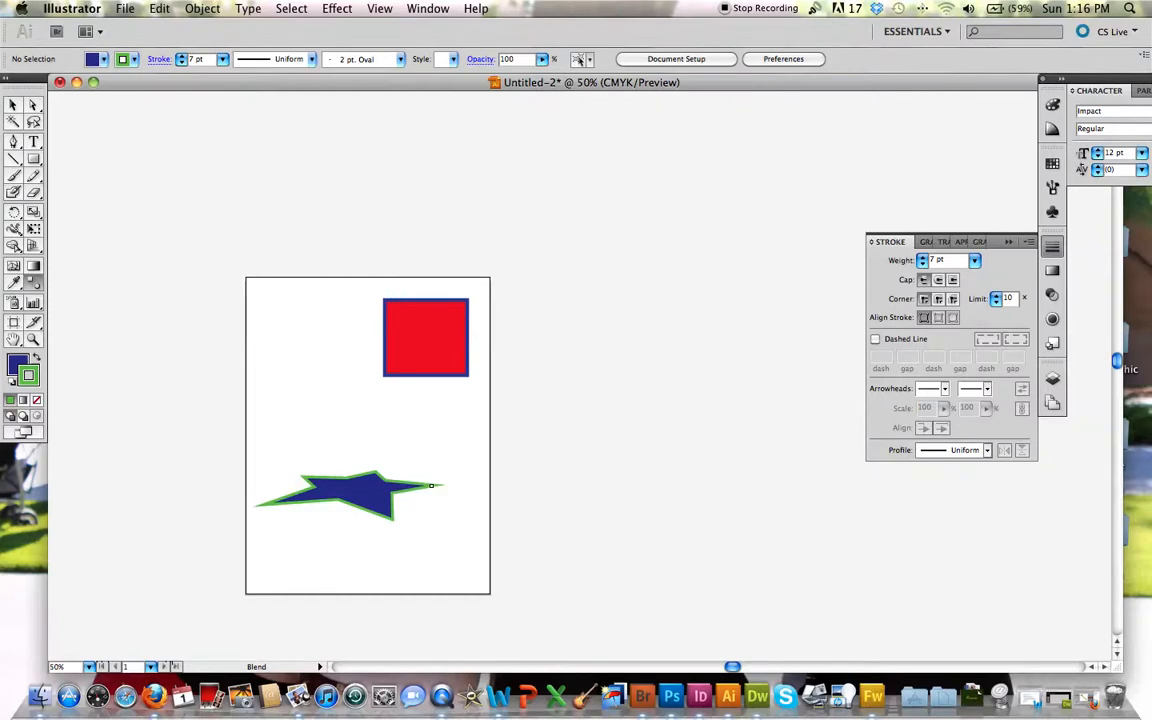
Step: Blend the star with the red rectangle using the Blend tool, starting from the star's right tip, and deselect the result
click(436, 485)
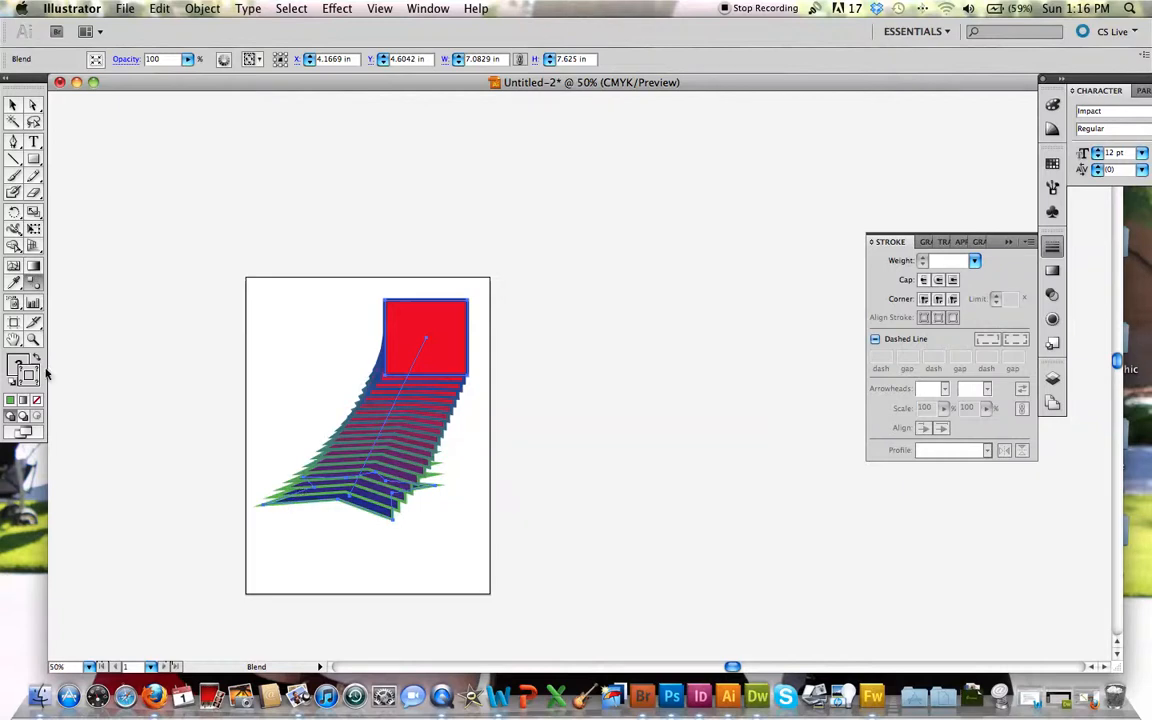
click(13, 104)
click(558, 388)
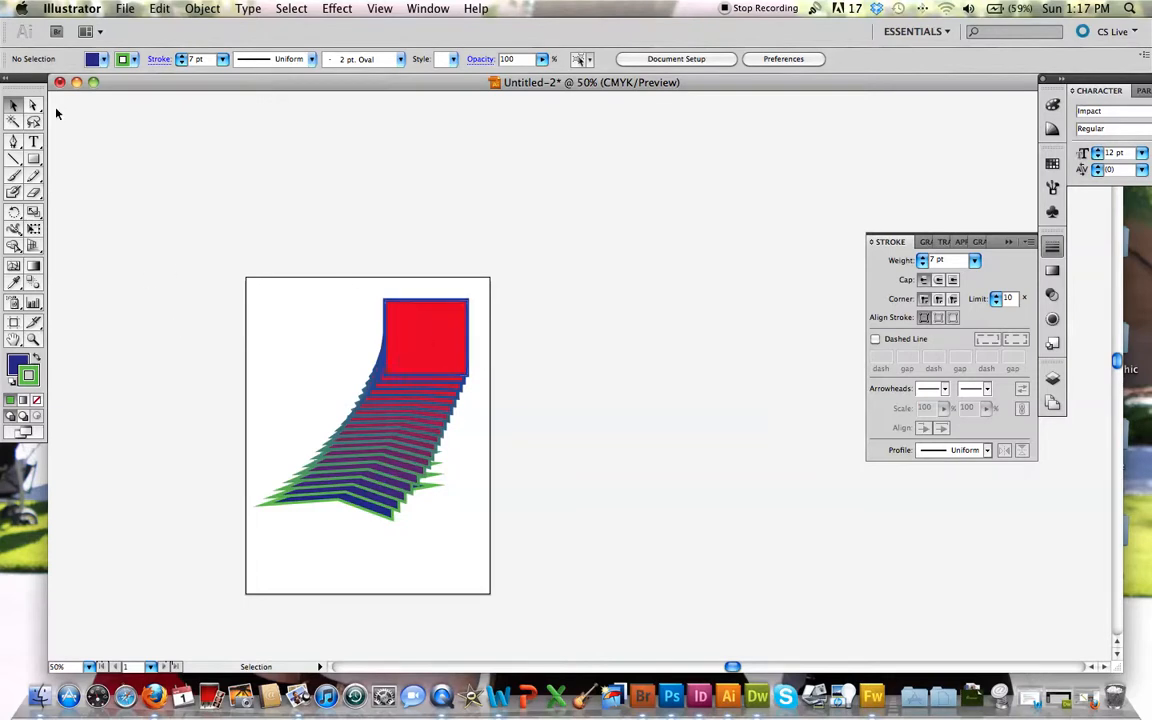
Step: Move the whole blend down and slightly left, and stretch it by pulling its spine's end anchors toward the artboard's upper-right and lower-left corners
click(440, 346)
drag(438, 346, 422, 393)
click(33, 105)
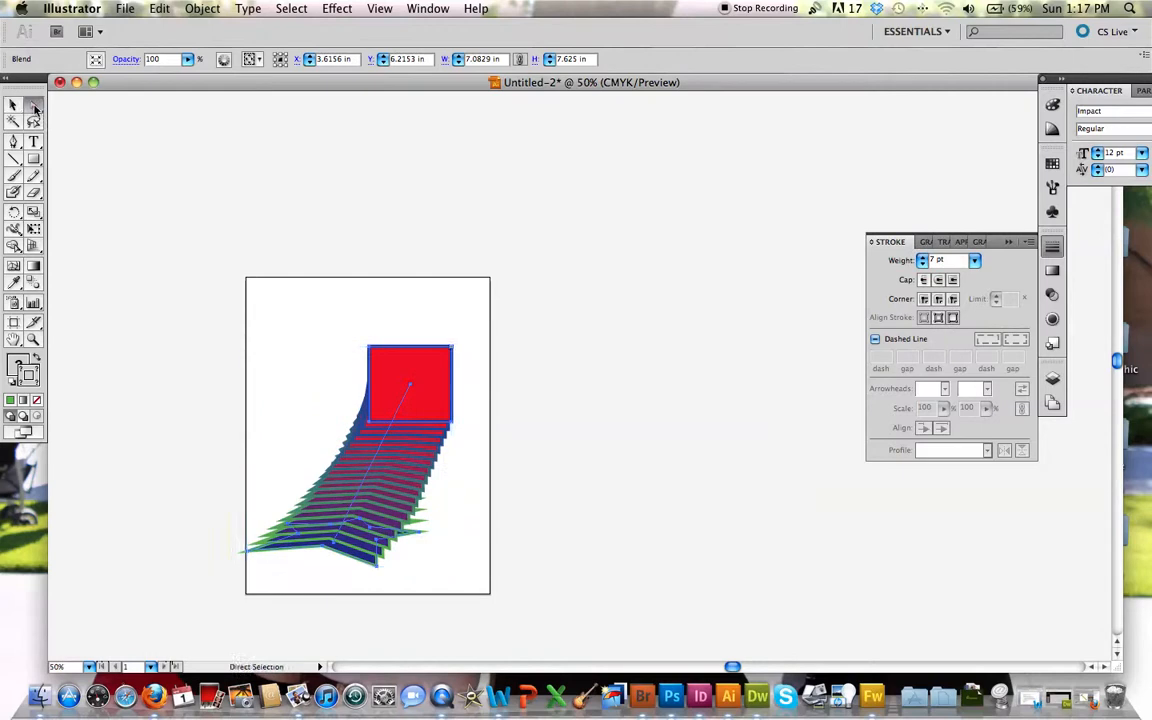
click(249, 267)
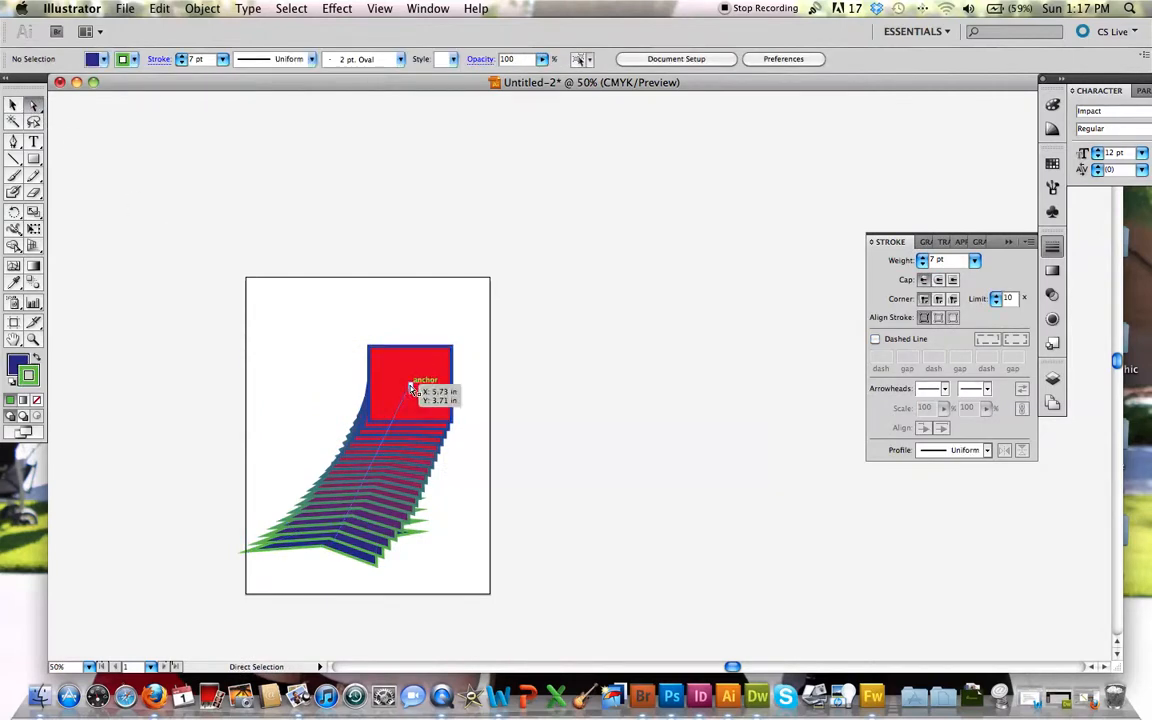
drag(410, 388, 463, 302)
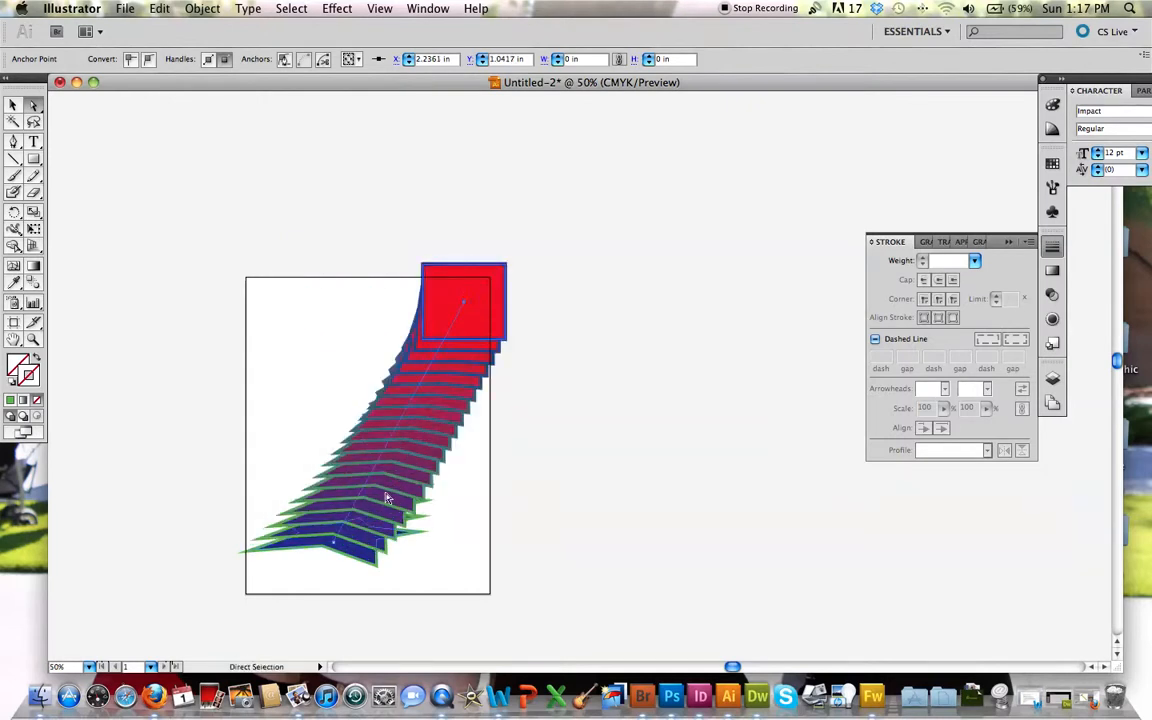
drag(334, 543, 293, 576)
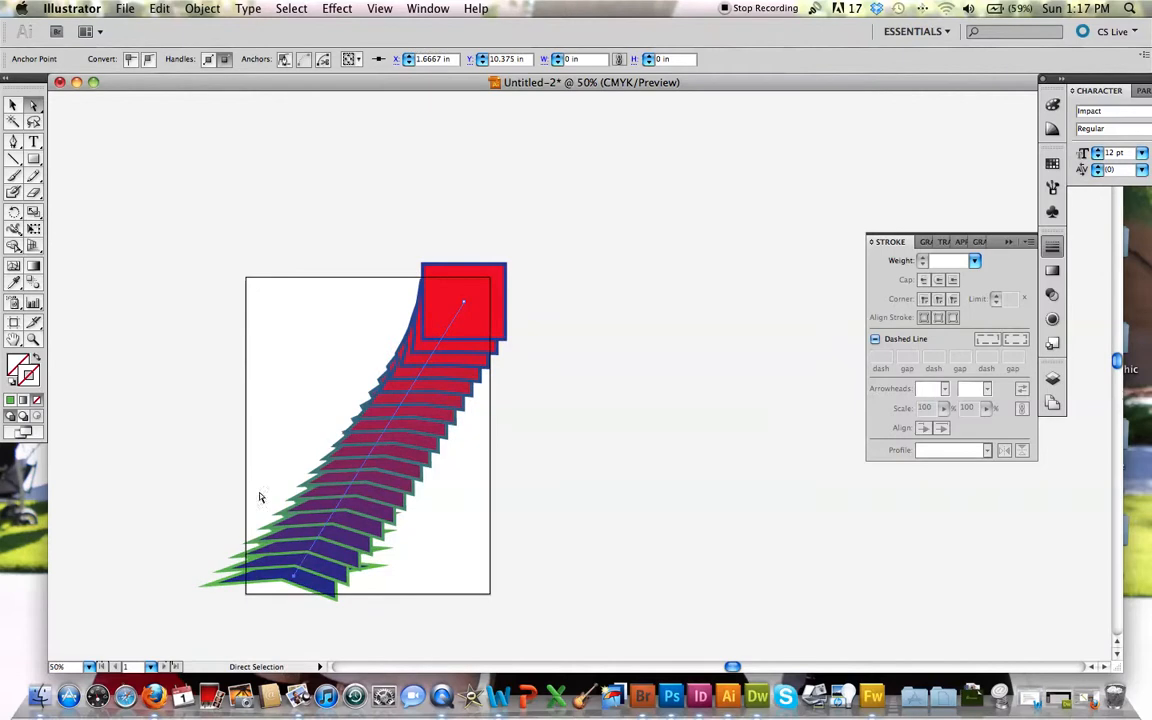
Step: Add three anchor points along the blend's spine with the Pen tool, spread between the rectangle and the star
click(14, 145)
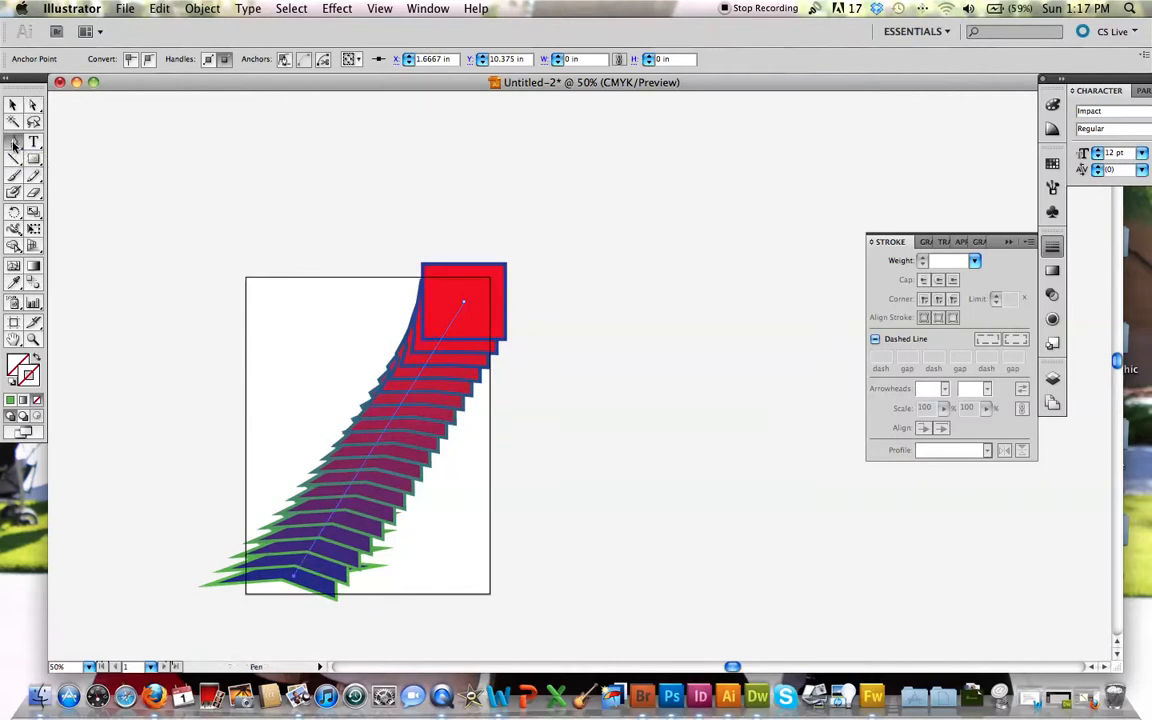
click(416, 383)
click(376, 446)
click(336, 507)
Step: Bend the spine into a zigzag by moving its upper added anchor left, the middle one down-right and the star's end anchor slightly down-left
click(33, 106)
drag(418, 380, 318, 340)
drag(362, 440, 430, 507)
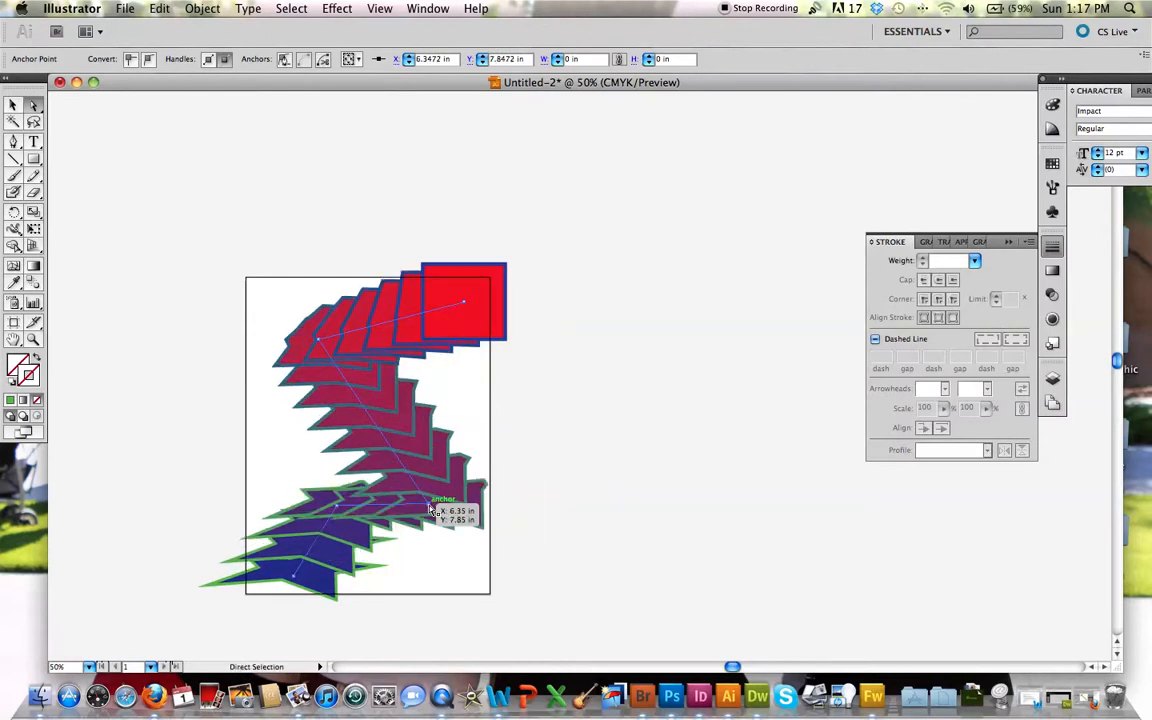
drag(296, 577, 281, 592)
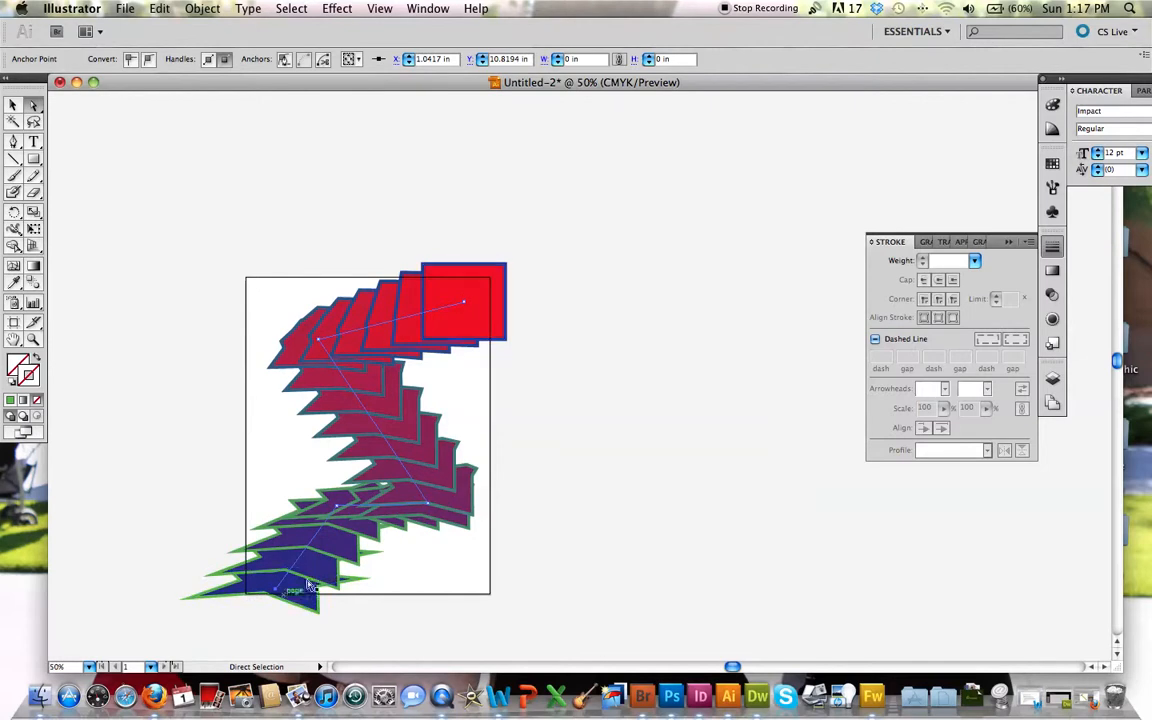
click(215, 158)
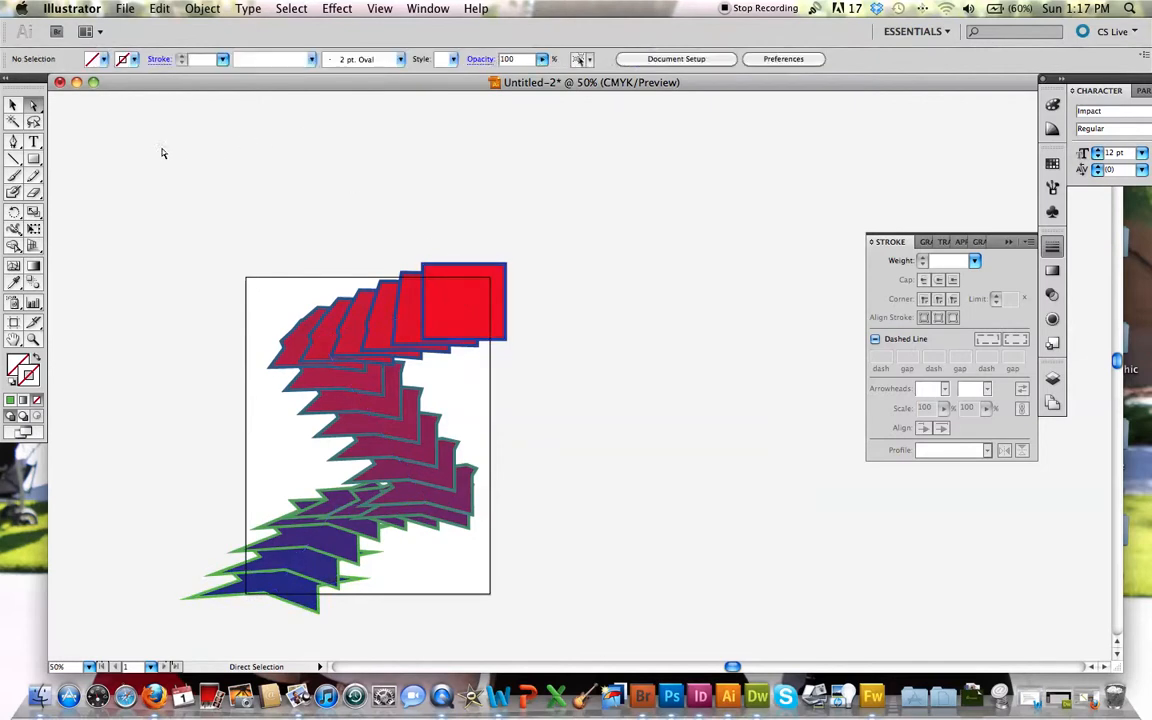
Step: Delete the red rectangle's upper-left corner anchor with the Pen tool to turn the rectangle into a triangle
click(13, 142)
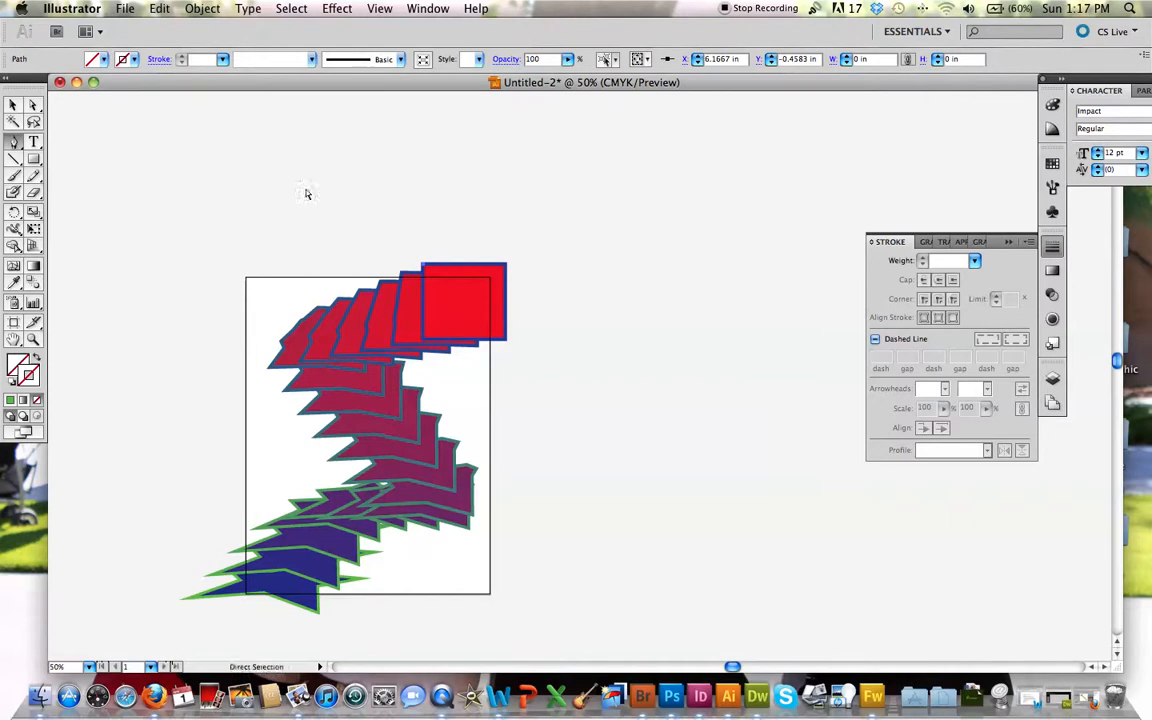
click(13, 104)
click(418, 298)
click(14, 140)
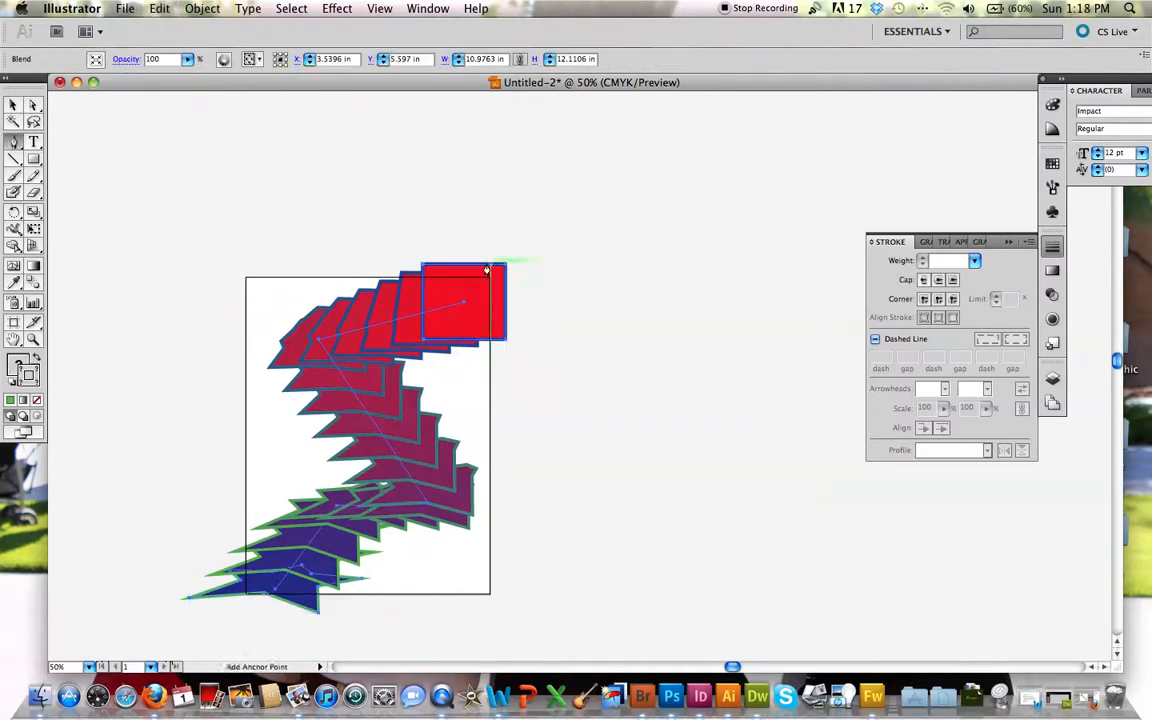
click(422, 268)
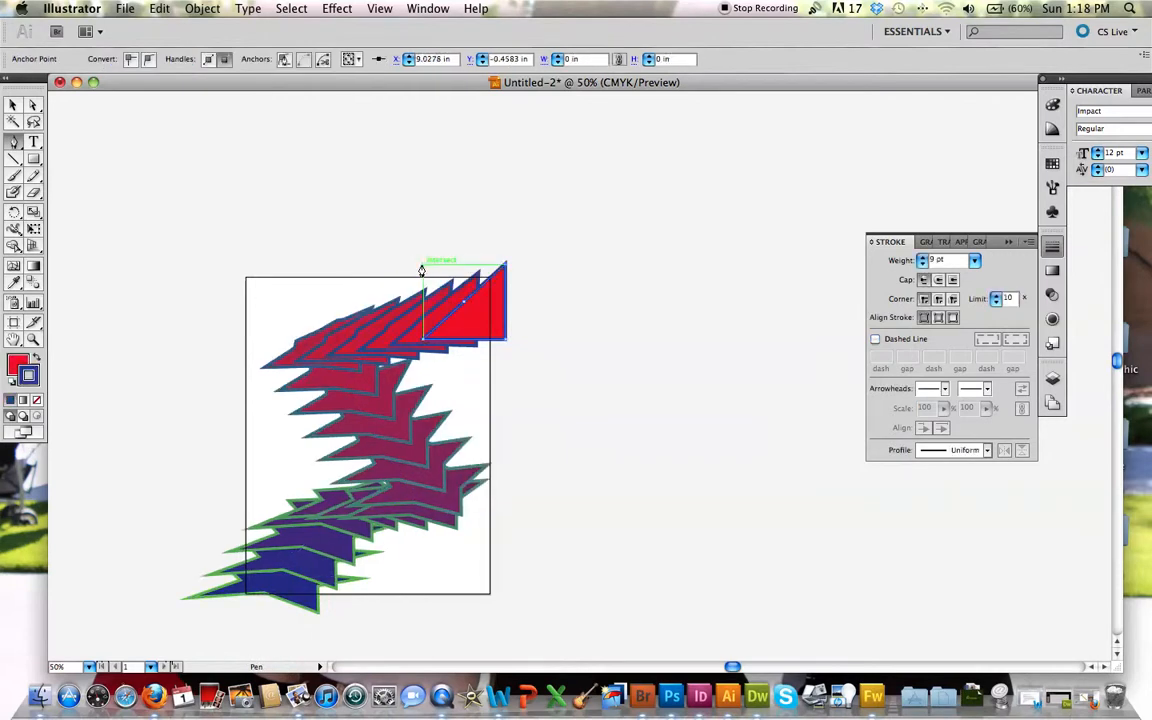
scroll(424, 463, down, 1)
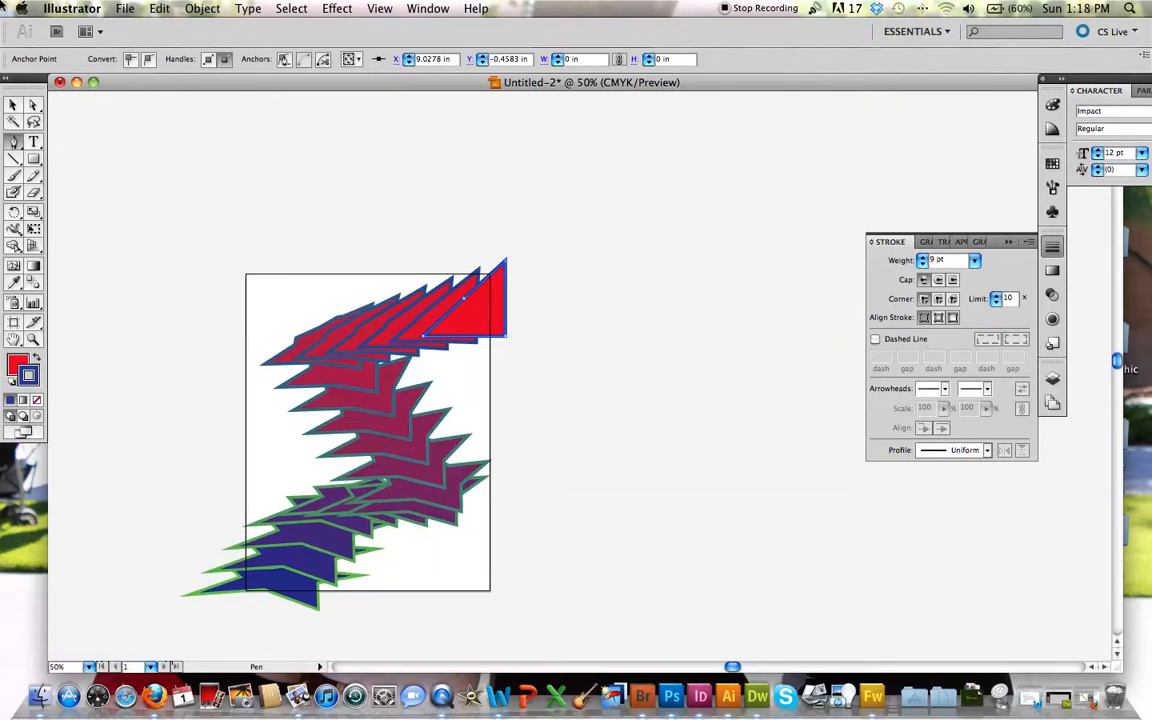
Step: Delete the anchor at the blue star's lower-right tip with the Pen tool and deselect the blend
click(13, 104)
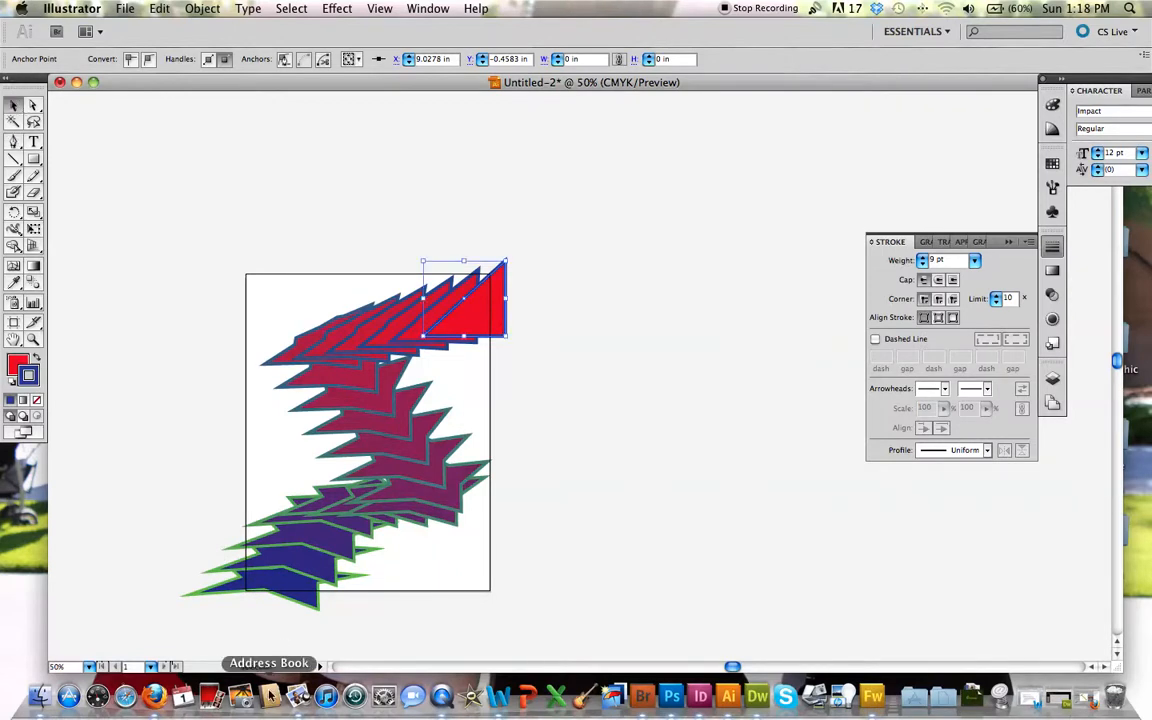
click(297, 590)
click(13, 142)
click(316, 607)
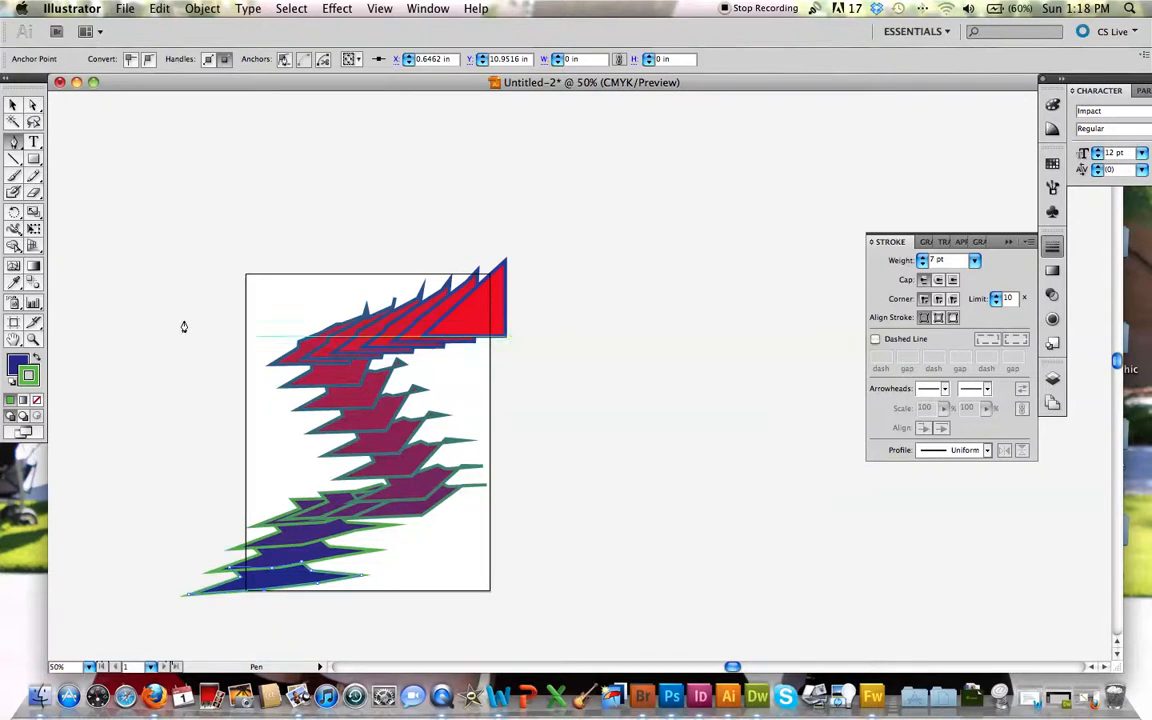
click(13, 105)
click(840, 471)
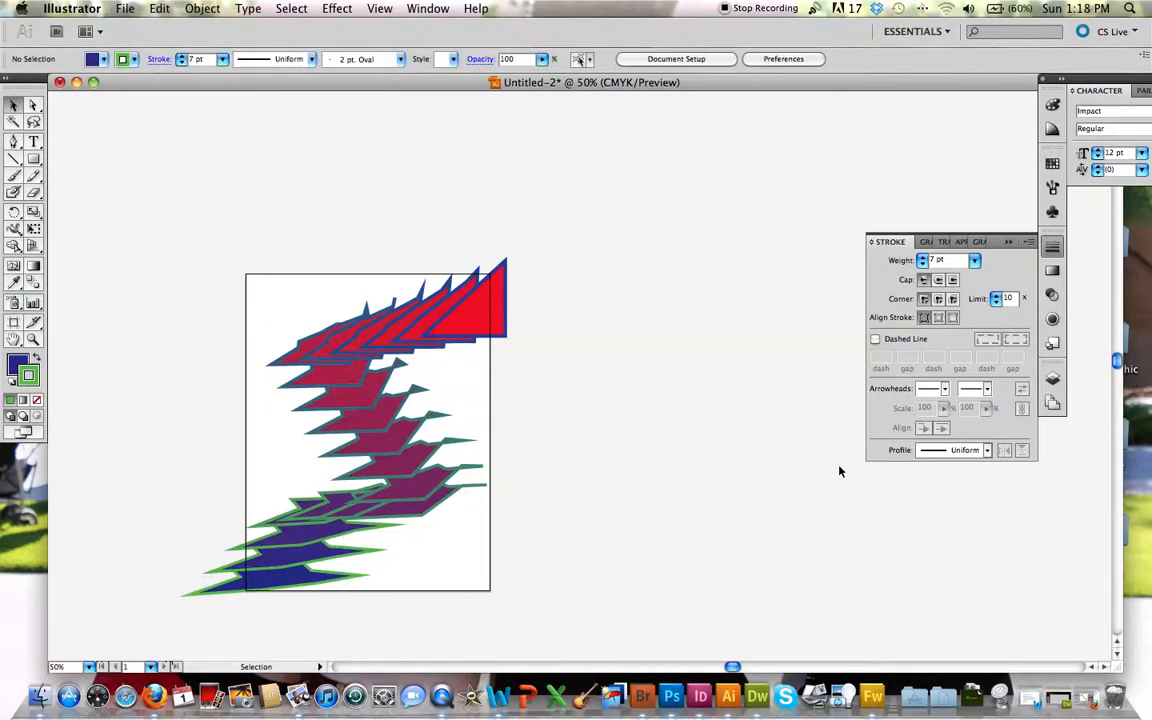